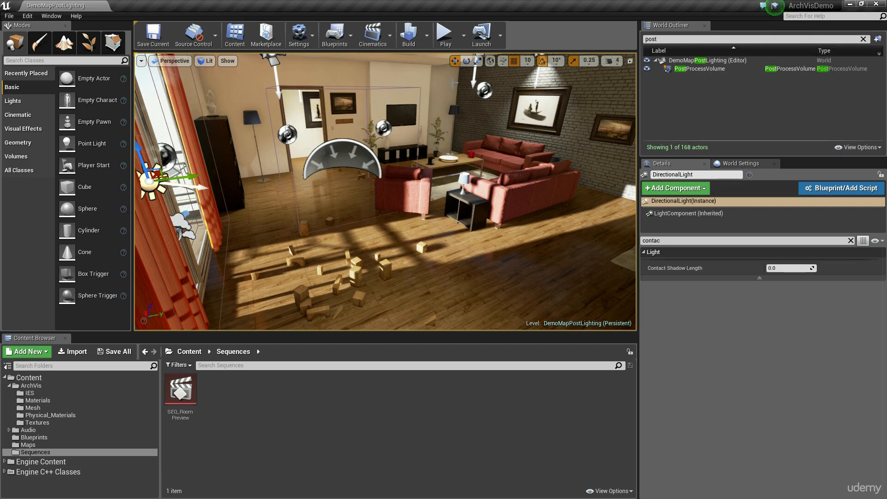
# Step: Play the level in the editor and walk through the living room and hallway to examine the lighting, then stop playing
pyautogui.click(445, 38)
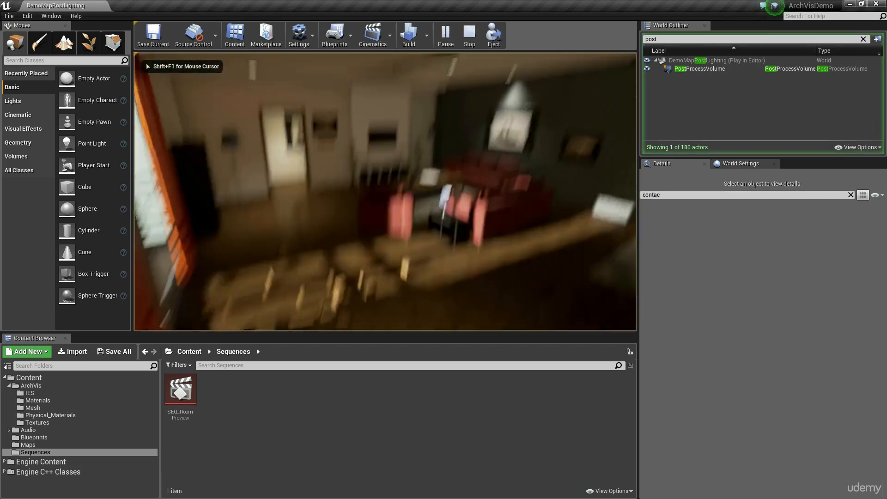
pyautogui.press('w')
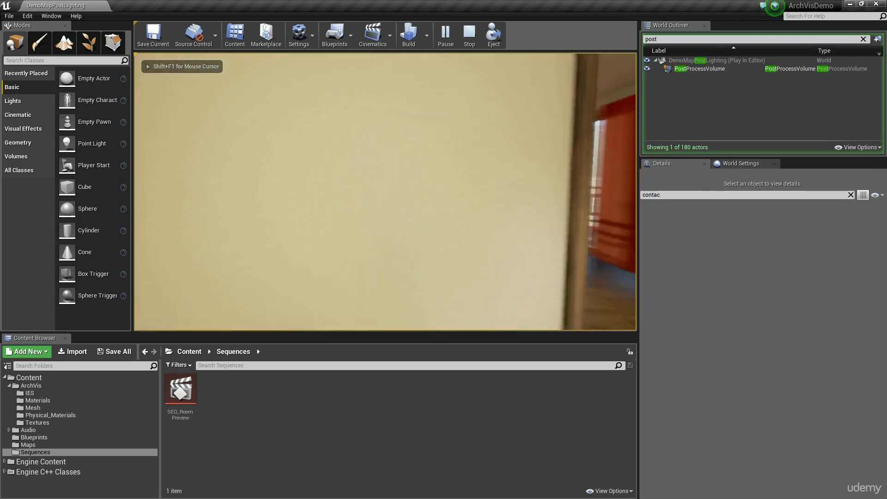
pyautogui.press('w')
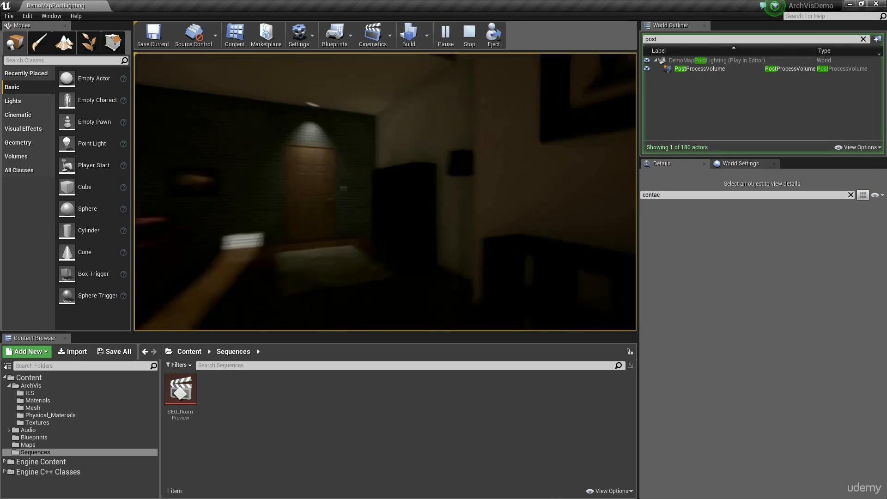
pyautogui.press('w')
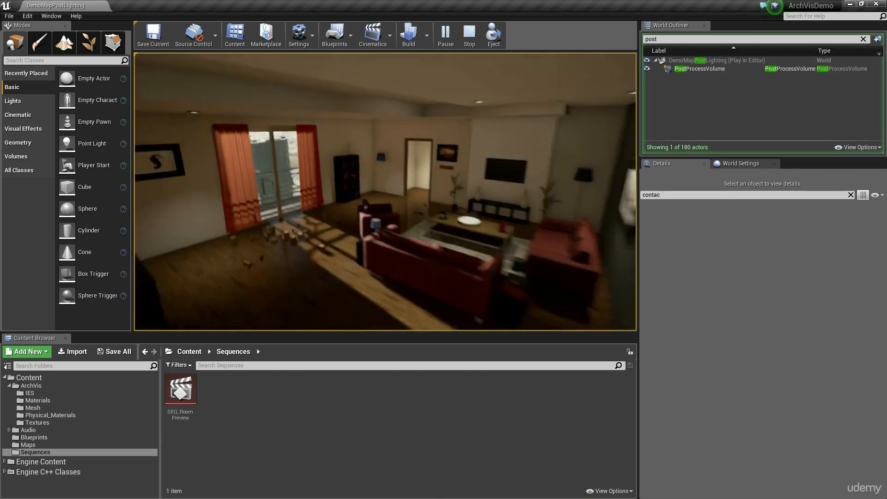
pyautogui.press('w')
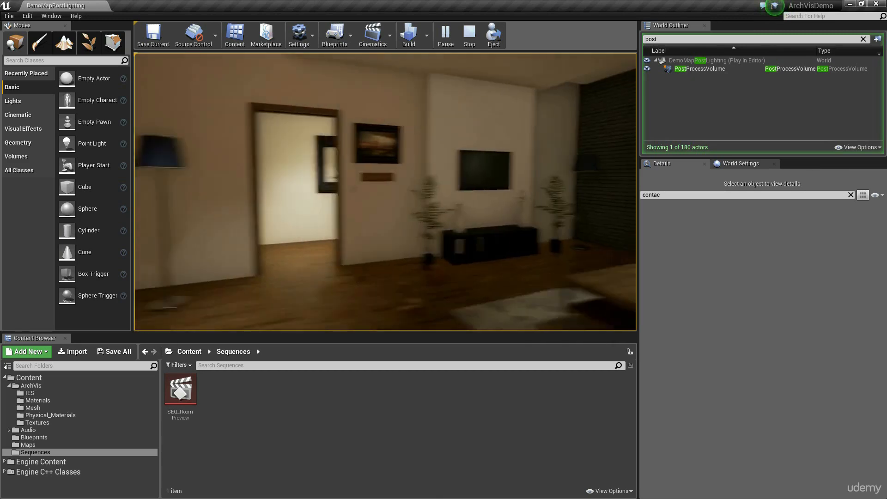
pyautogui.press('w')
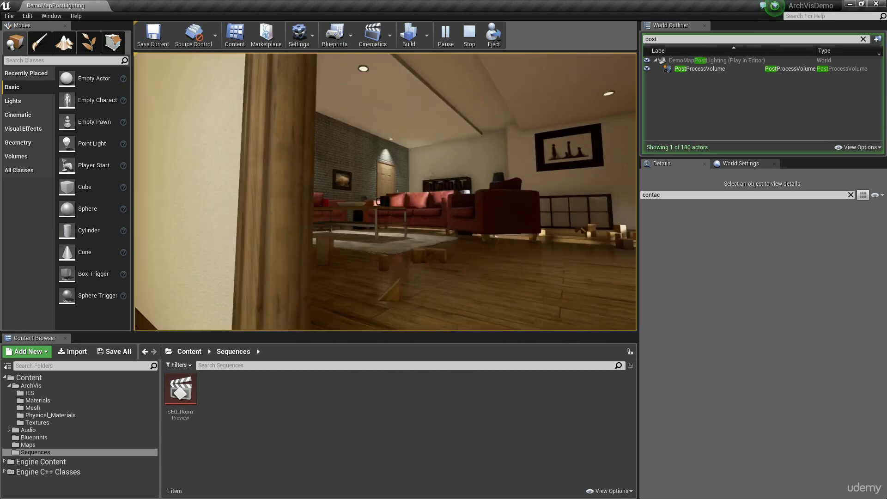
pyautogui.press('a')
pyautogui.press('d')
pyautogui.press('a')
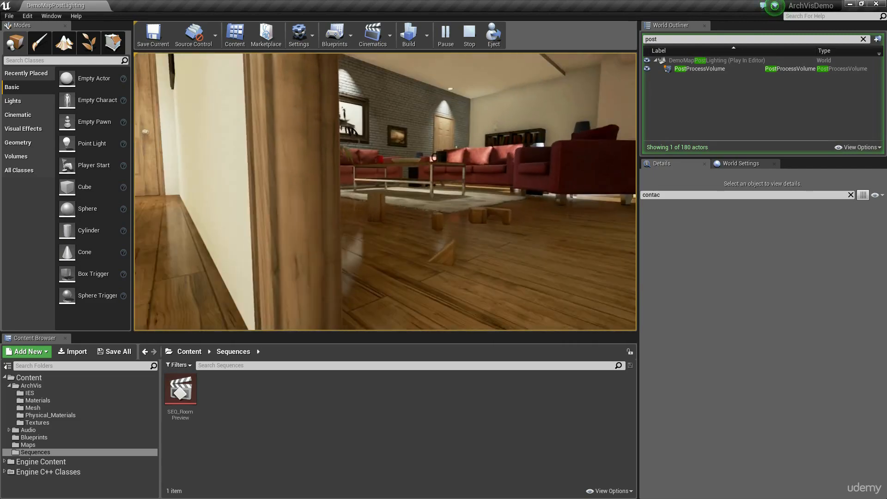
pyautogui.press('w')
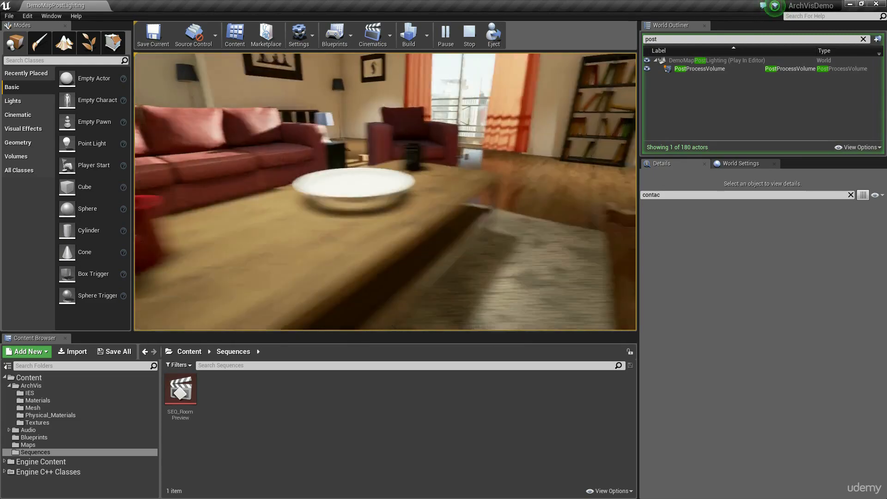
pyautogui.press('a')
pyautogui.press('s')
pyautogui.press('d')
pyautogui.press('a')
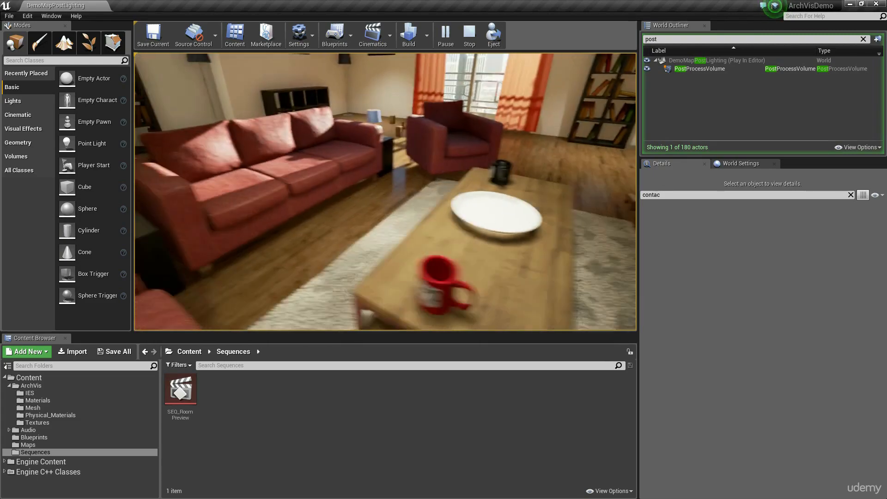
pyautogui.press('d')
pyautogui.press('w')
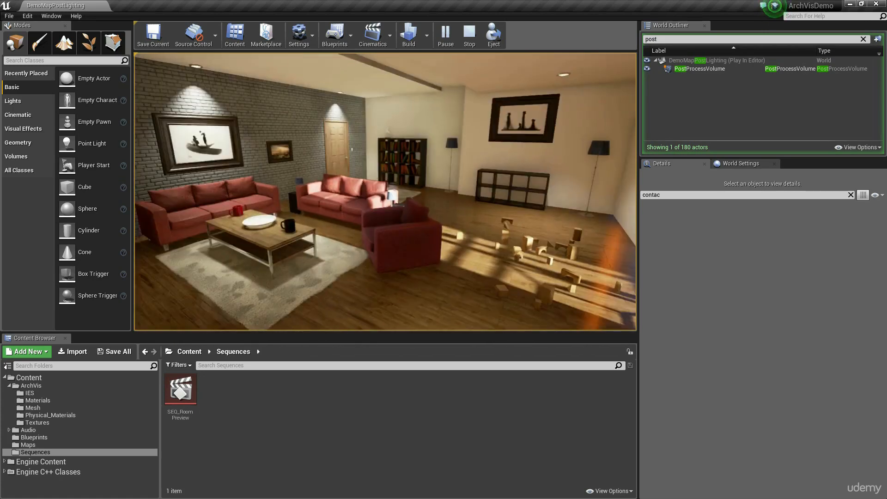
pyautogui.press('w')
pyautogui.press('Escape')
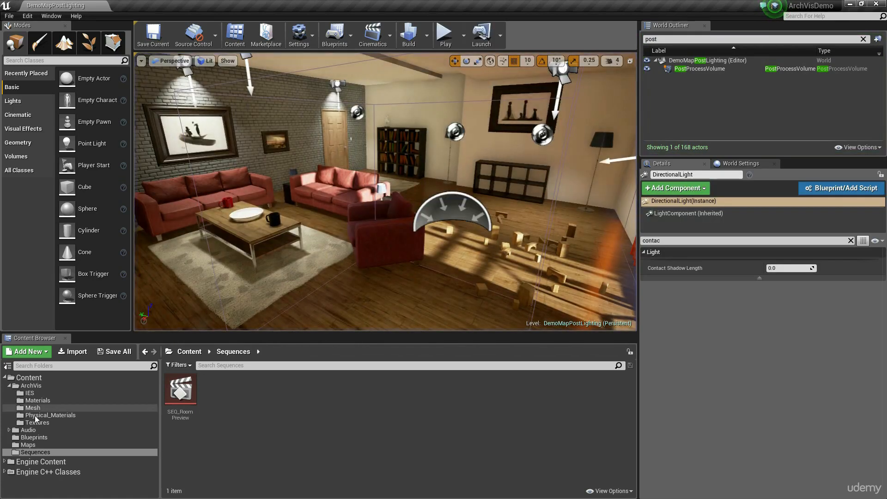
# Step: Create a level sequence named SEQ_DemoMapCameraDemo in the Sequences folder
pyautogui.click(28, 377)
pyautogui.click(344, 45)
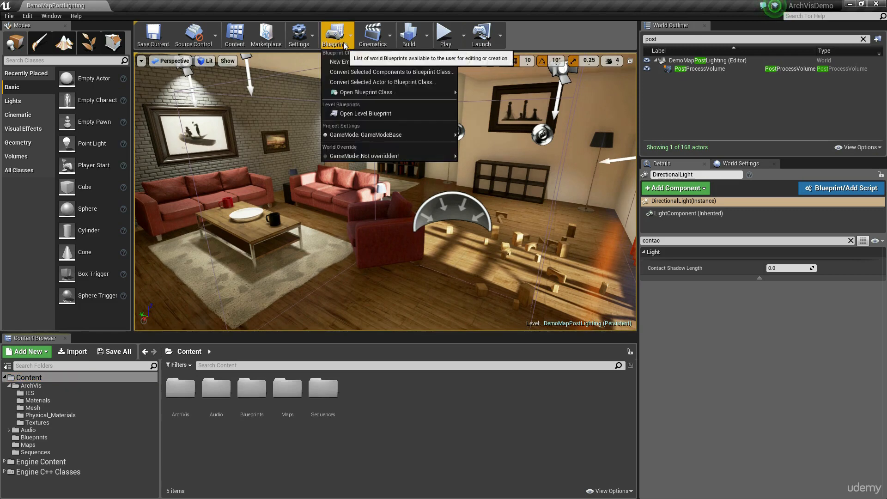
pyautogui.click(373, 36)
pyautogui.click(408, 60)
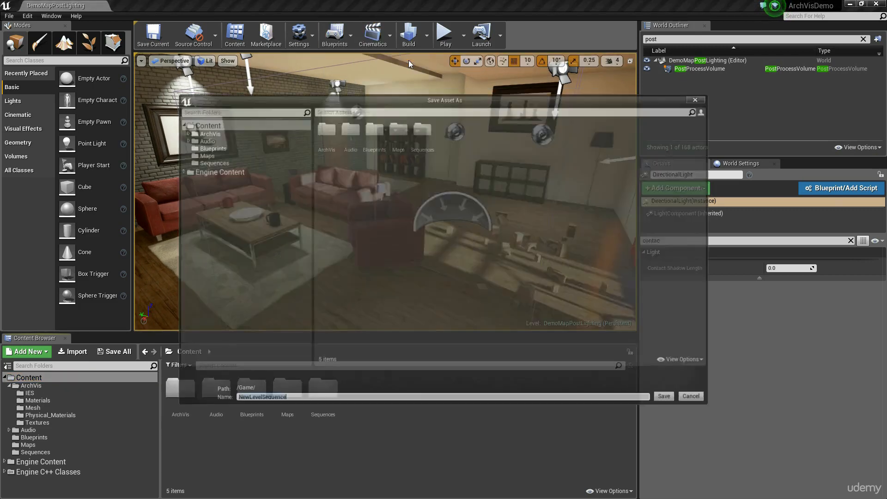
pyautogui.click(214, 162)
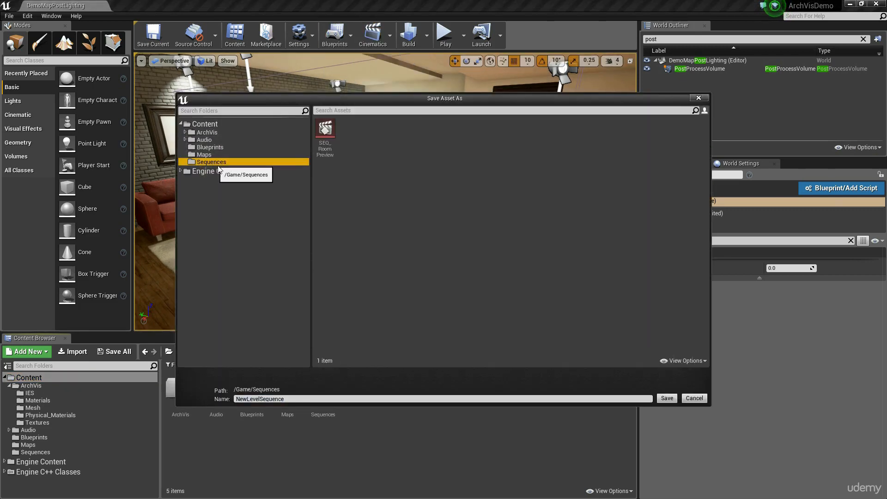
pyautogui.click(304, 400)
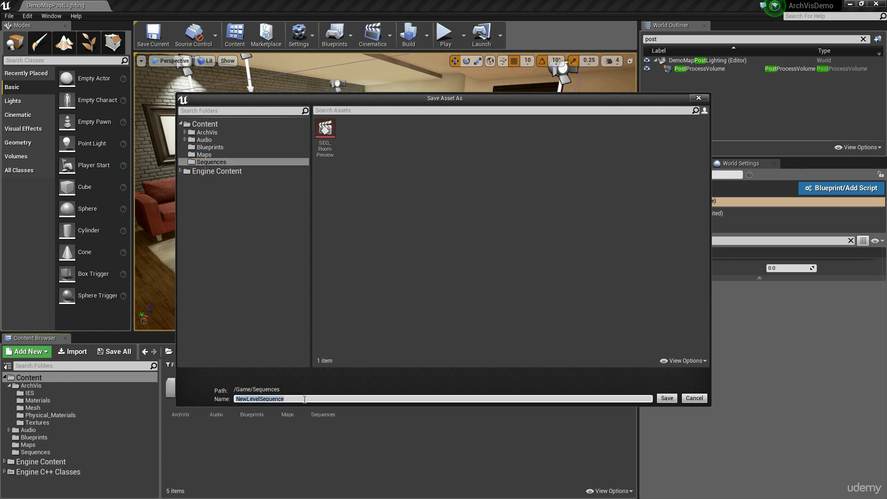
pyautogui.write('SEQ_DemoMapCameraDemo')
pyautogui.press('Return')
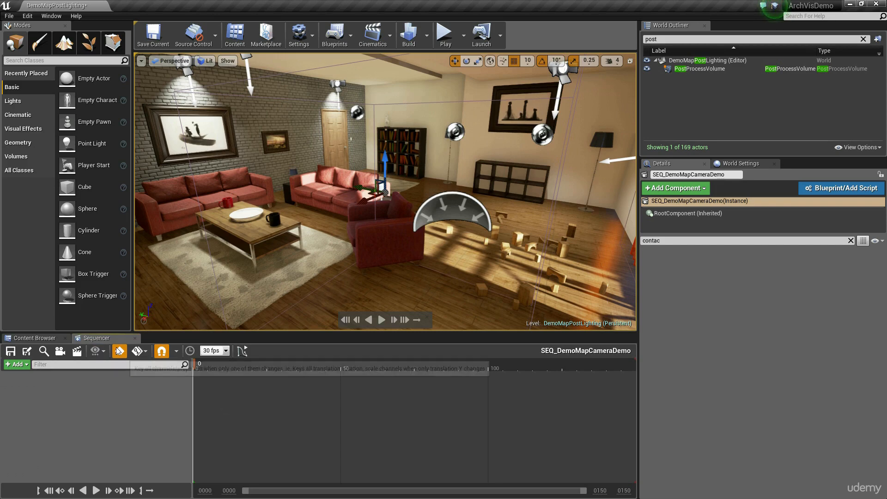
# Step: Undock the Sequencer, dock it back beside the Content Browser, and set its time snapping interval to 1s
pyautogui.moveTo(97, 338); pyautogui.dragTo(282, 180)
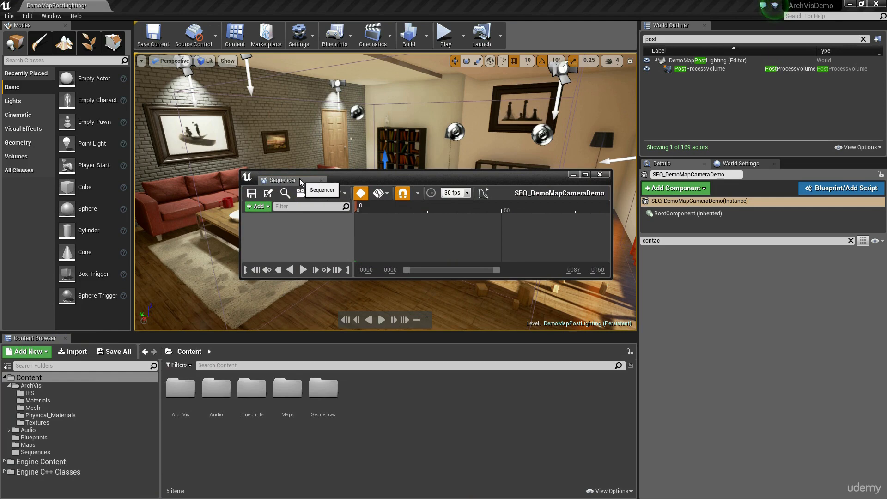
pyautogui.moveTo(299, 178); pyautogui.dragTo(110, 337)
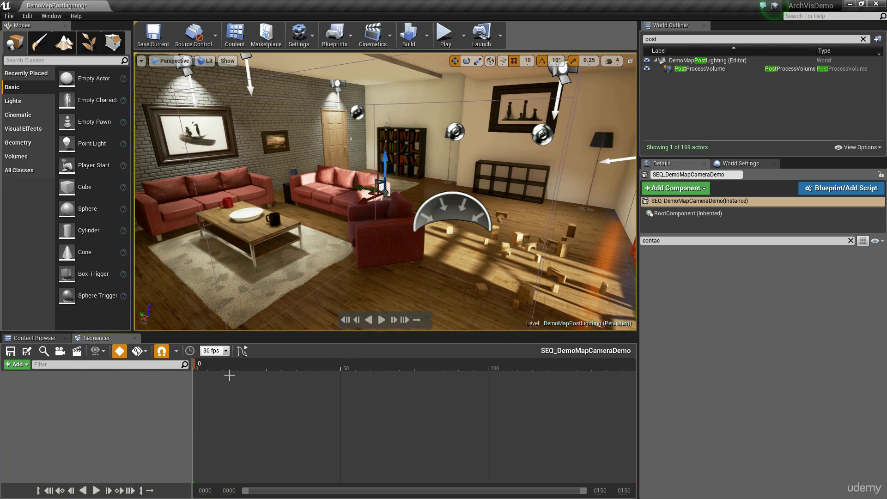
pyautogui.click(226, 352)
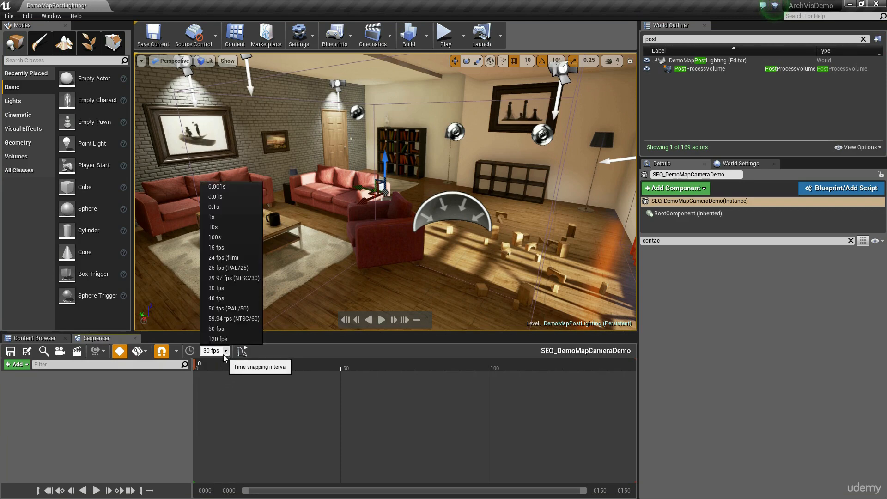
pyautogui.click(234, 217)
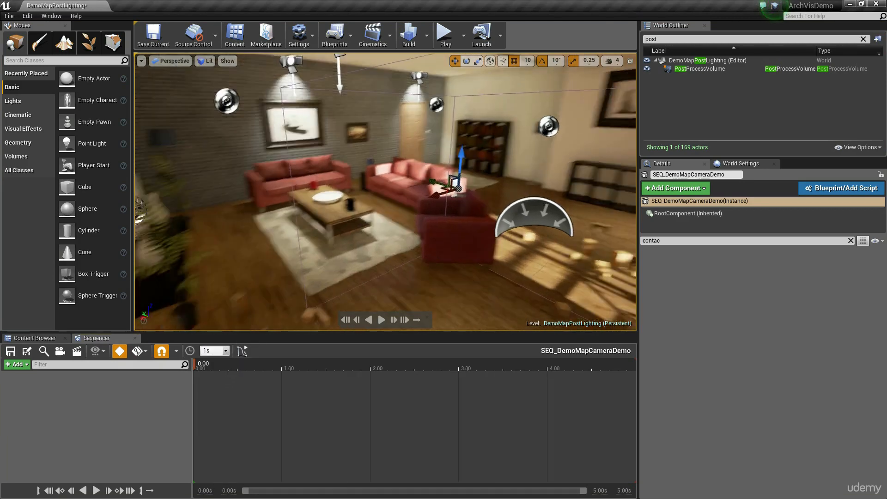
# Step: Frame the hallway wall beside the living room doorway and add a cine camera to the sequence from that view
pyautogui.moveTo(385, 191); pyautogui.dragTo(508, 178, button='right')
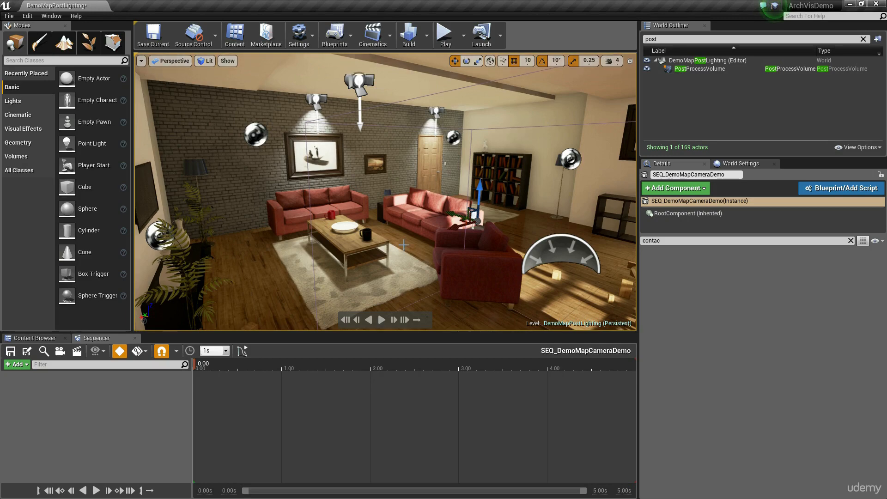
pyautogui.moveTo(210, 278); pyautogui.dragTo(242, 267, button='right')
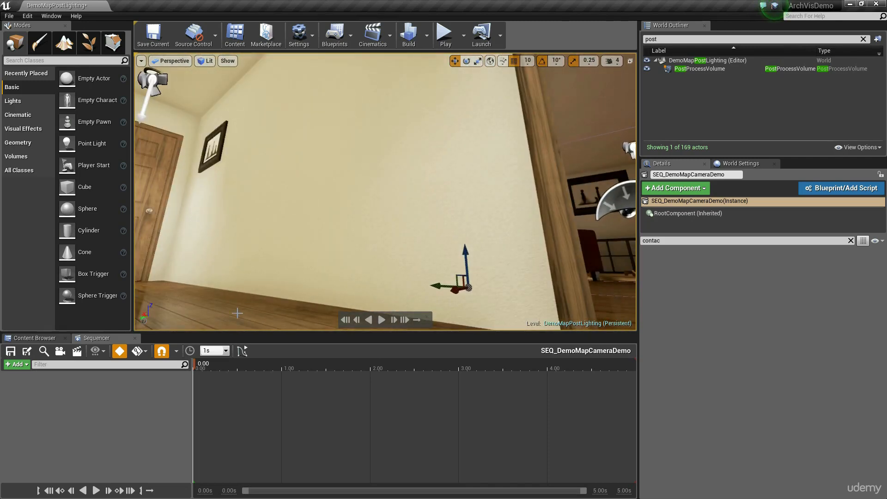
pyautogui.moveTo(384, 266); pyautogui.dragTo(415, 267, button='right')
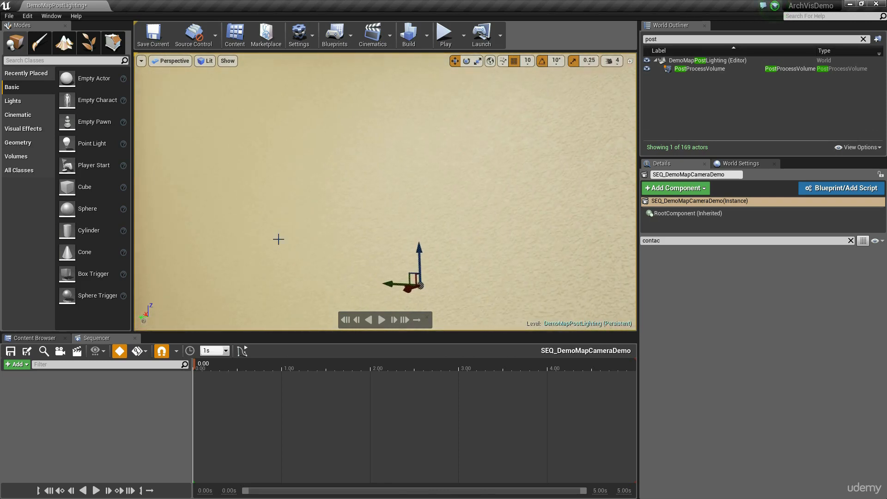
pyautogui.click(60, 352)
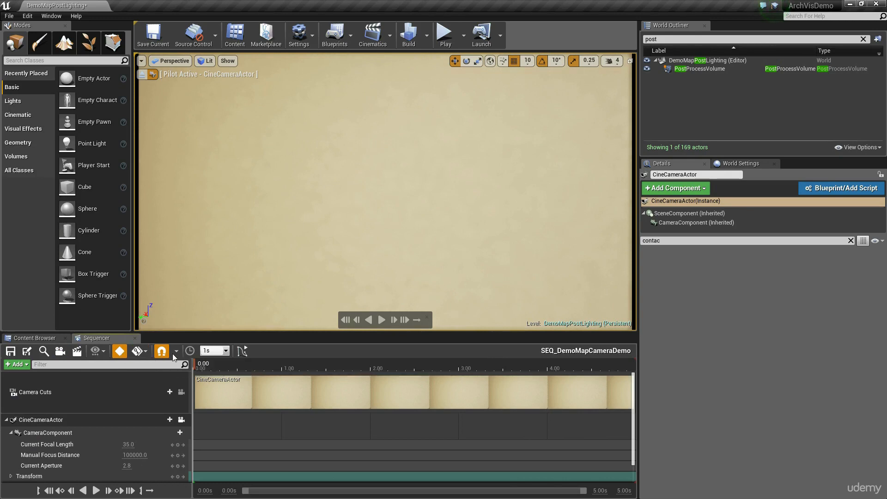
# Step: With Auto-key All active, keyframe the camera's starting transform at 0.00 facing the hallway wall
pyautogui.click(145, 352)
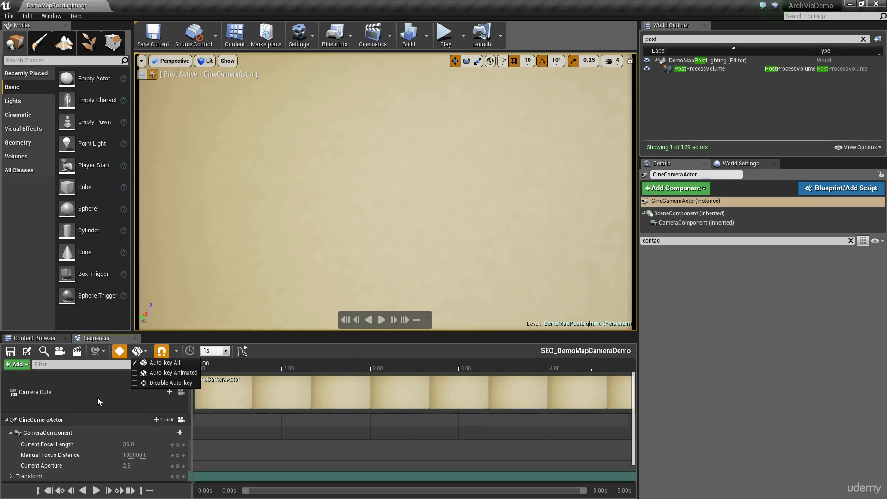
pyautogui.click(271, 493)
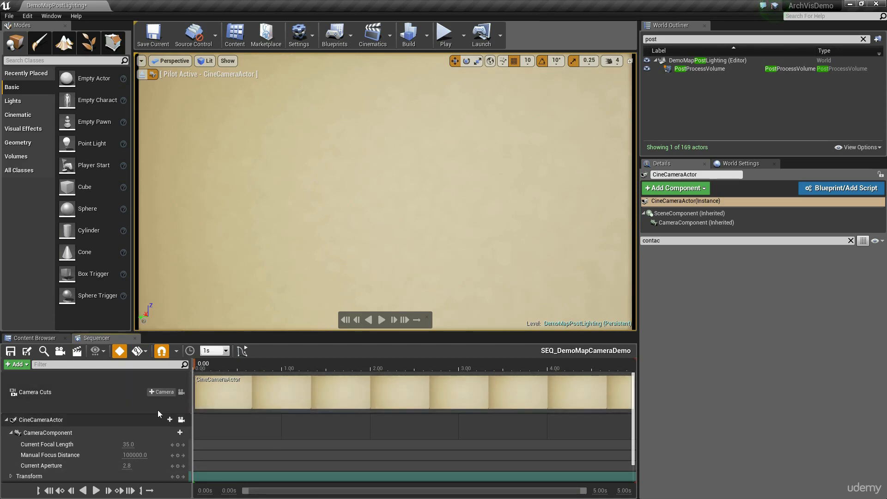
pyautogui.scroll(-1, 107, 445)
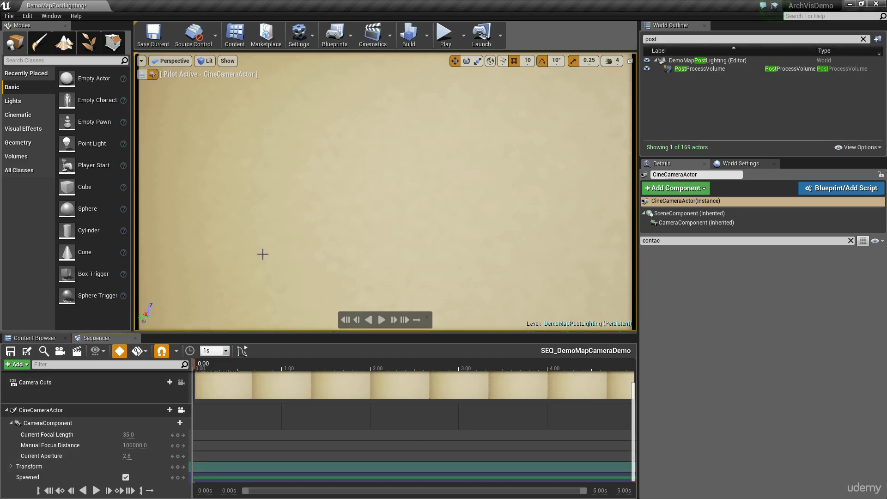
pyautogui.moveTo(262, 254); pyautogui.dragTo(241, 255, button='right')
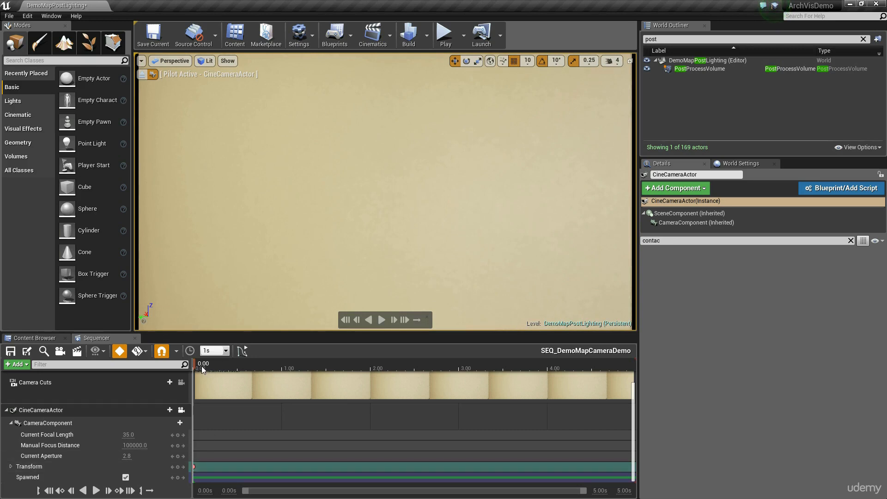
# Step: Keyframe the camera at 5.00 seconds looking low across the living room toward the red armchair, and play back the move
pyautogui.moveTo(201, 364); pyautogui.dragTo(567, 383)
pyautogui.moveTo(195, 156); pyautogui.dragTo(254, 167, button='right')
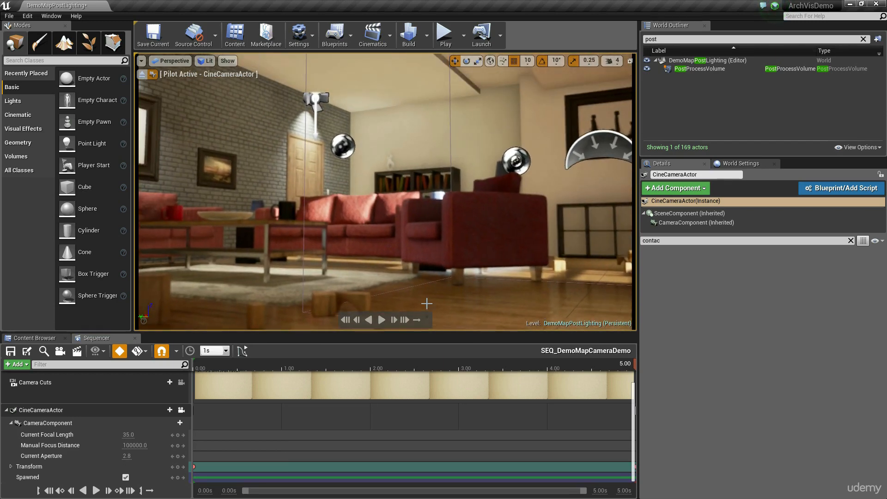
pyautogui.moveTo(628, 363); pyautogui.dragTo(163, 380)
pyautogui.press('space')
# Step: Extend the sequence's time range to end at 20 seconds
pyautogui.click(603, 491)
pyautogui.write('20')
pyautogui.press('Return')
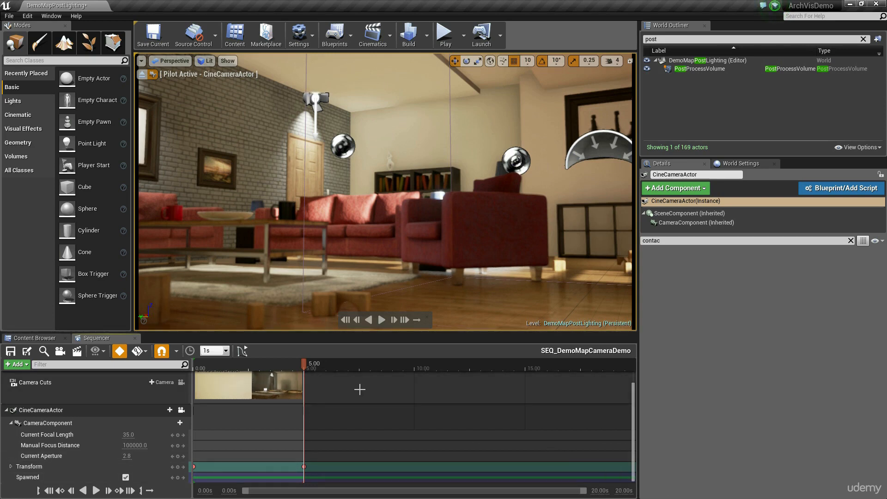
# Step: Keyframe the camera at 10.00 seconds with a raised view of the sofas, coffee table and TV wall, and preview the animation
pyautogui.moveTo(308, 362)
pyautogui.mouseDown()
pyautogui.moveTo(260, 369)
pyautogui.moveTo(628, 382)
pyautogui.mouseUp()
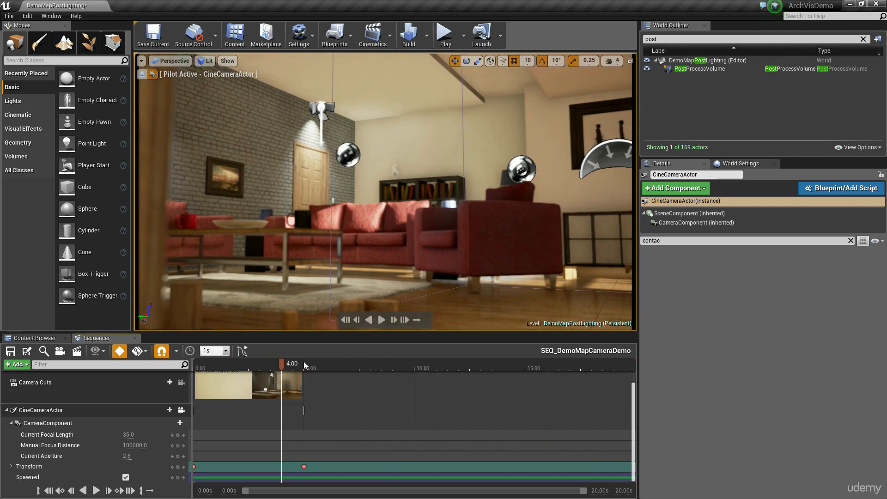
pyautogui.moveTo(305, 365); pyautogui.dragTo(525, 380)
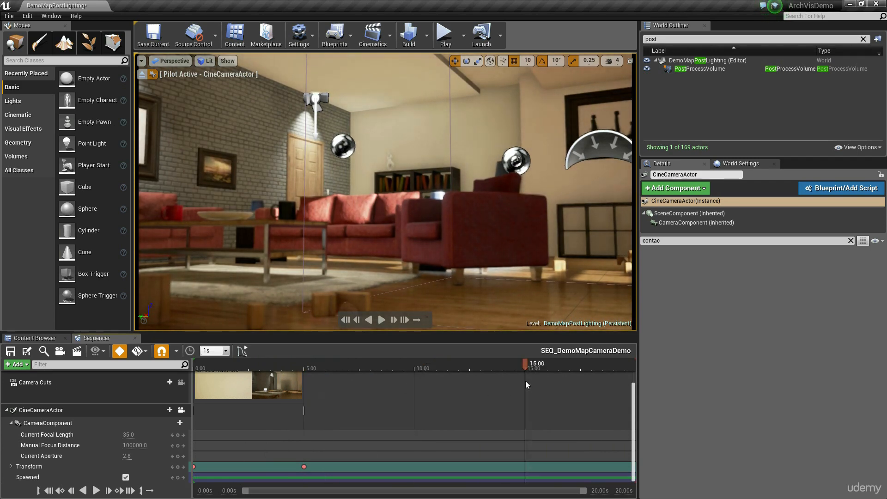
pyautogui.click(417, 372)
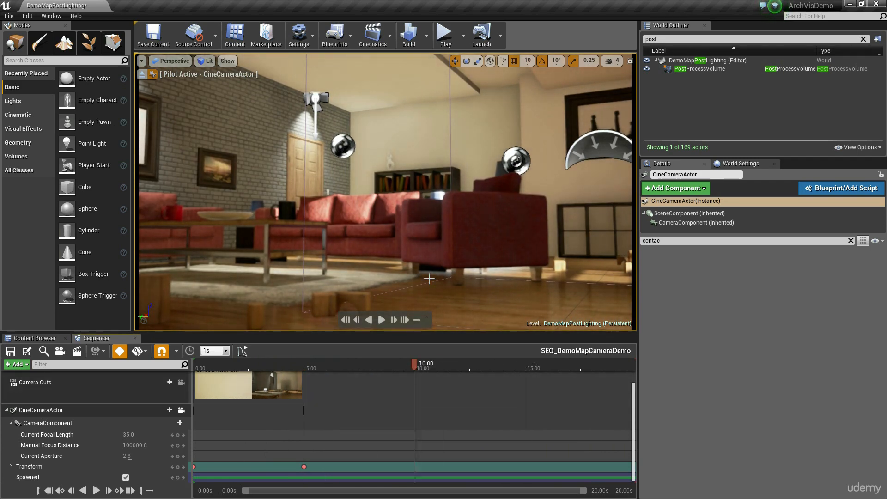
pyautogui.moveTo(385, 192); pyautogui.dragTo(440, 198, button='right')
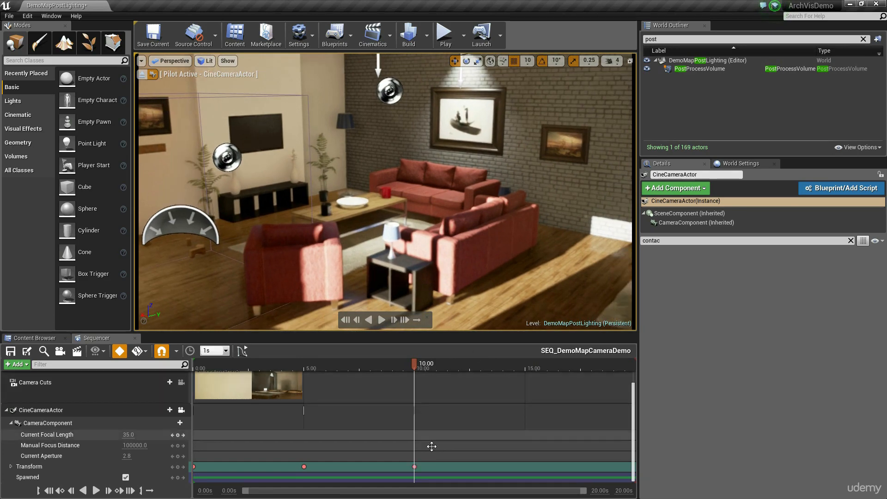
pyautogui.moveTo(393, 365); pyautogui.dragTo(258, 377)
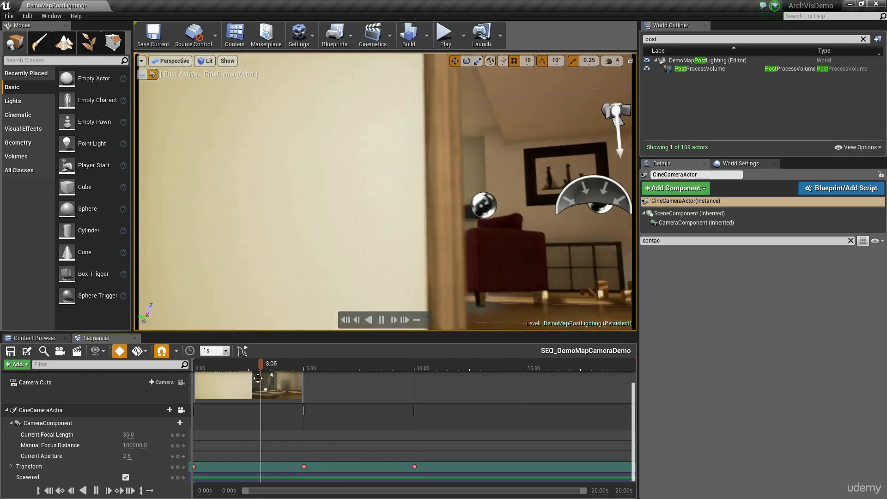
# Step: Move the camera's 10-second transform keyframe to 12.00 seconds and play back the retimed move
pyautogui.press('space')
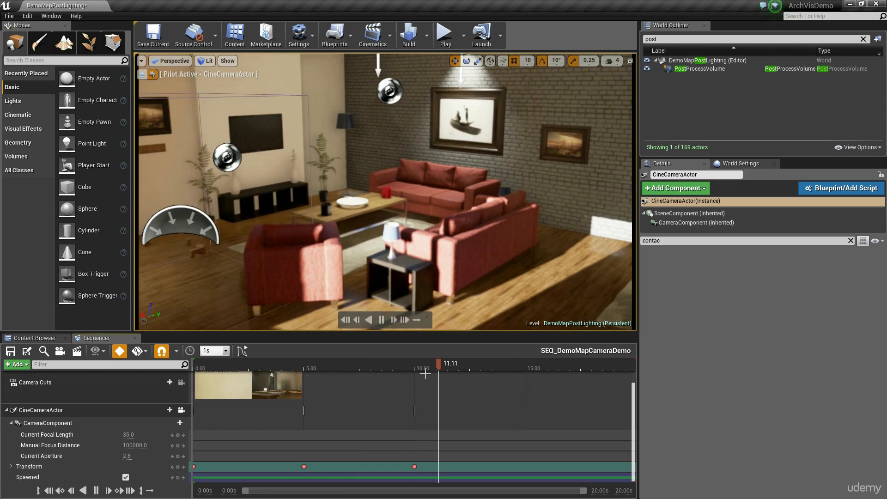
pyautogui.click(392, 368)
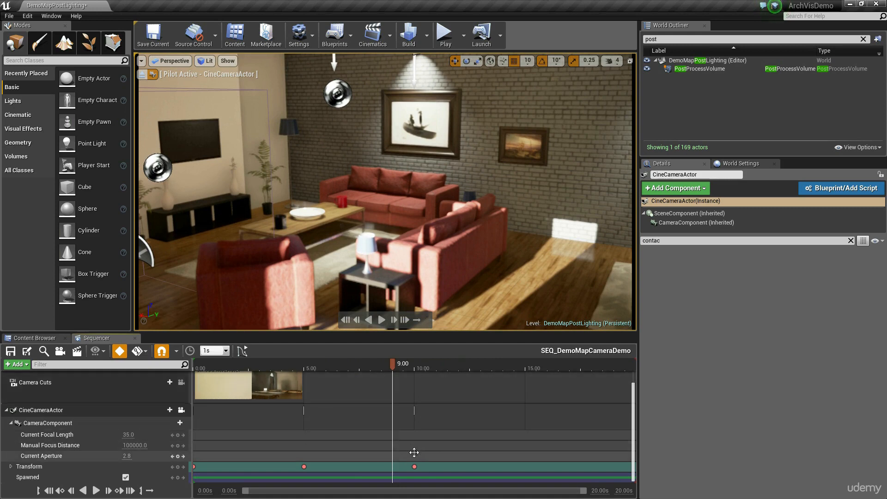
pyautogui.click(415, 466)
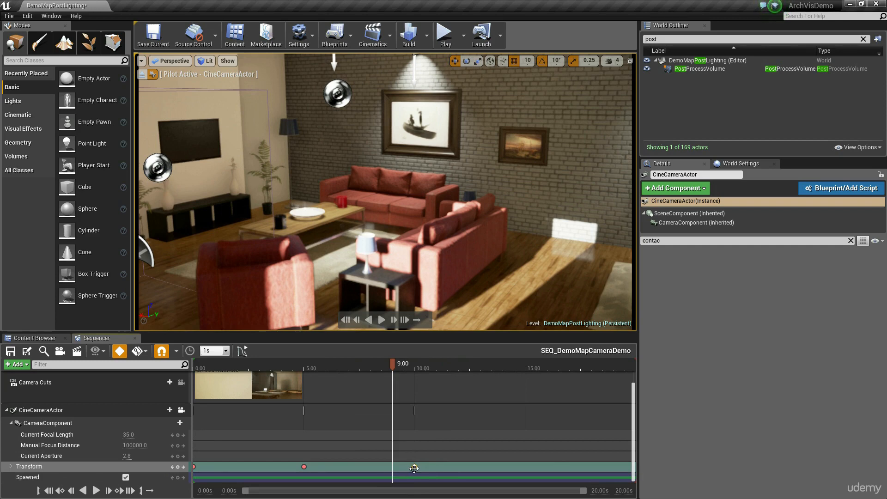
pyautogui.moveTo(414, 469); pyautogui.dragTo(458, 469)
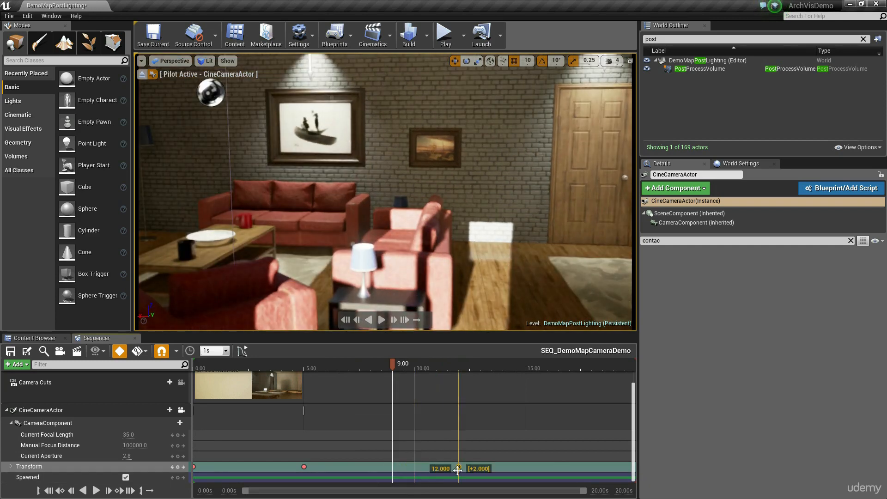
pyautogui.press('space')
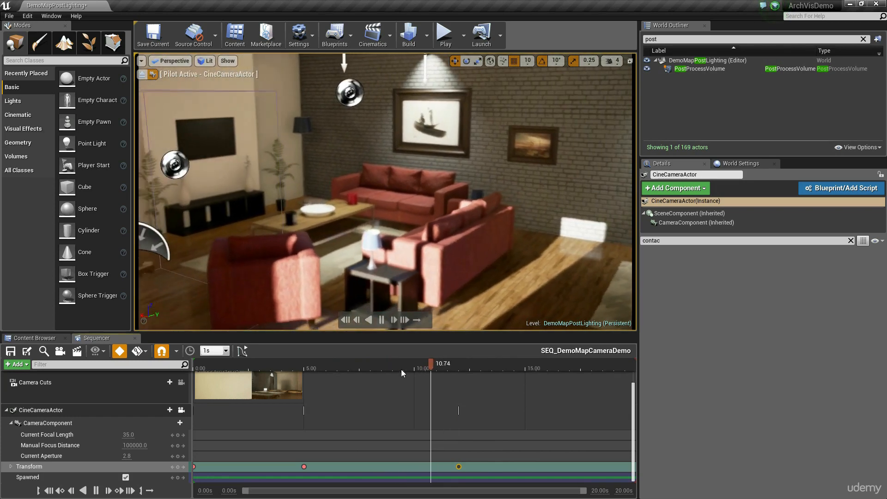
# Step: Keyframe the camera at 8.00 seconds looking down over the red armchair toward the coffee table and sofas, and replay the animation
pyautogui.moveTo(404, 369); pyautogui.dragTo(373, 399)
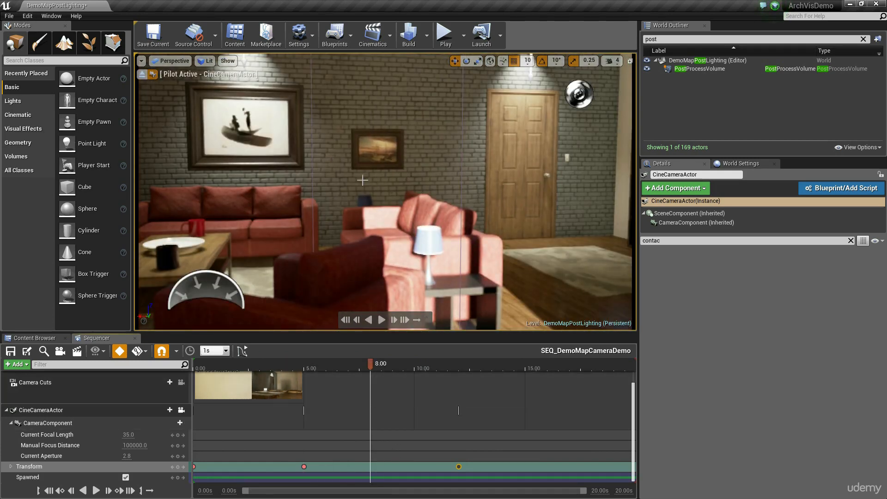
pyautogui.moveTo(369, 221); pyautogui.dragTo(350, 247, button='right')
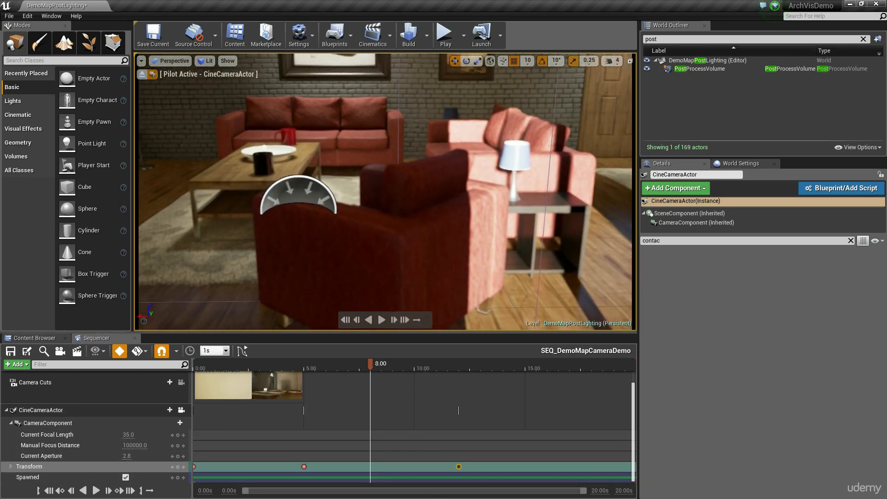
pyautogui.press('s')
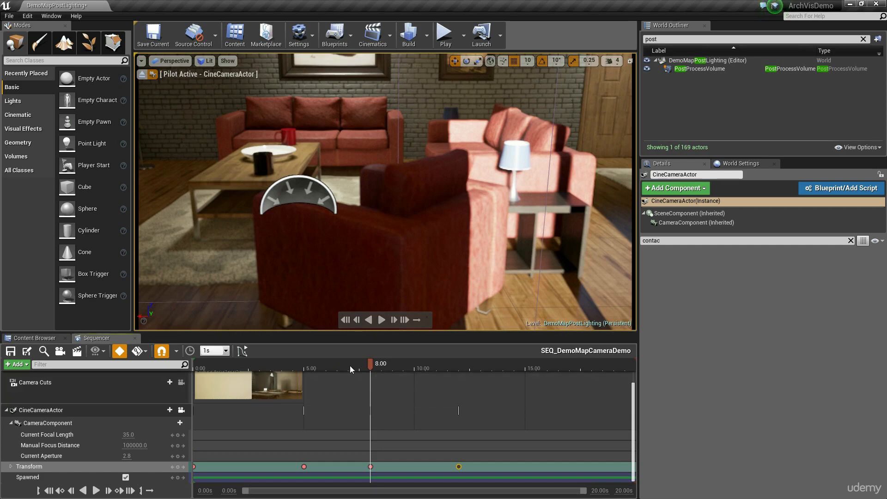
pyautogui.moveTo(350, 365); pyautogui.dragTo(243, 374)
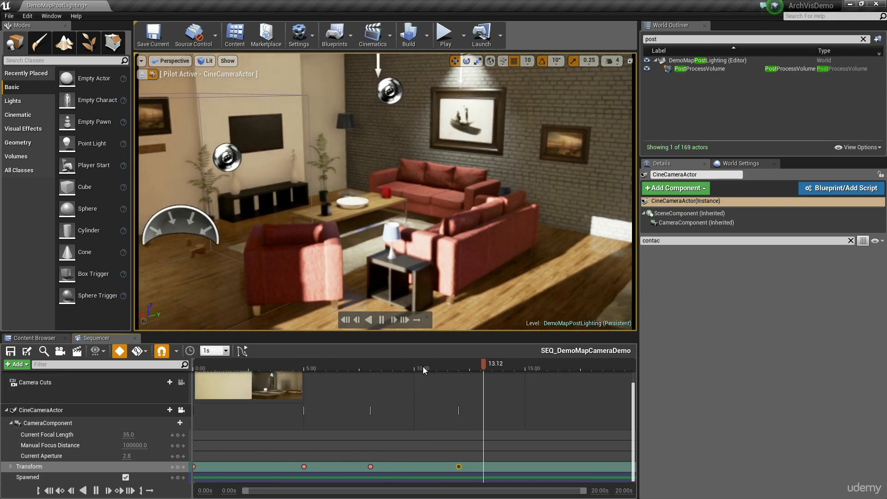
# Step: Keyframe the camera at 10.00 seconds angled down at the armchair, side table and sofas, and preview the whole move
pyautogui.moveTo(437, 367); pyautogui.dragTo(414, 369)
pyautogui.moveTo(500, 187); pyautogui.dragTo(485, 194, button='right')
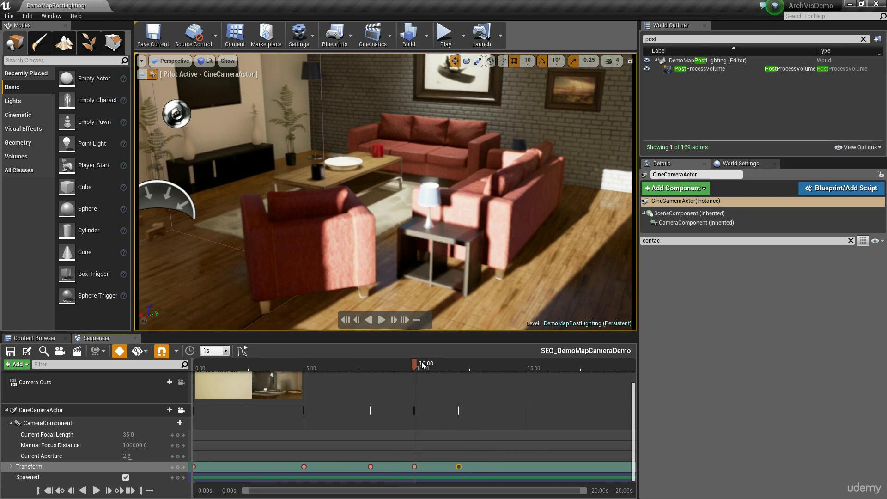
pyautogui.moveTo(422, 364); pyautogui.dragTo(292, 378)
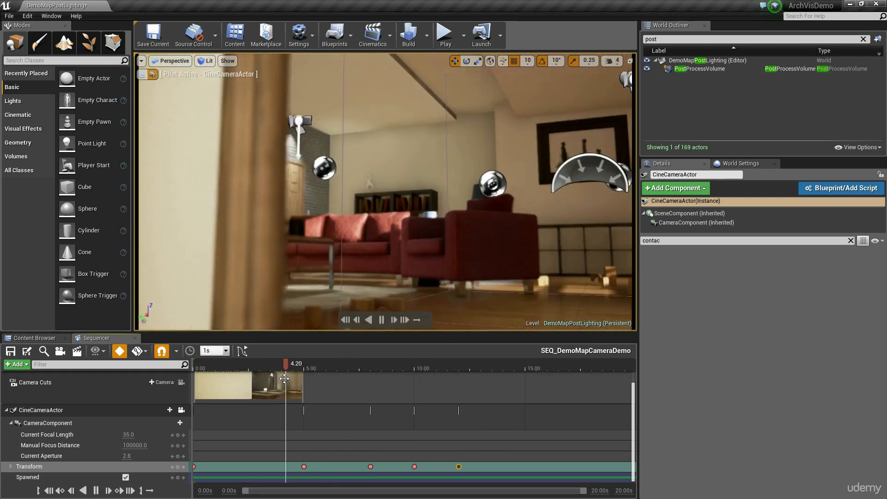
pyautogui.press('space')
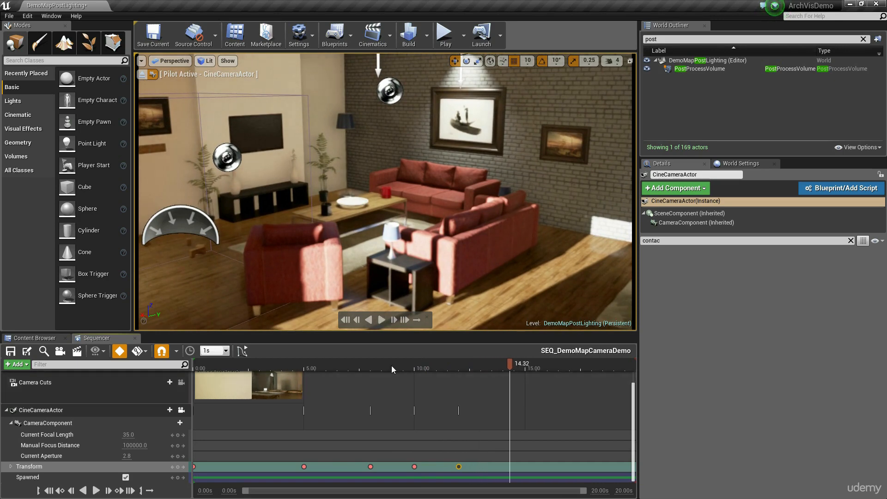
# Step: At 5.00 seconds, set the camera's Manual Focus Distance to about 486.38 and add a keyframe for it
pyautogui.moveTo(390, 365); pyautogui.dragTo(303, 398)
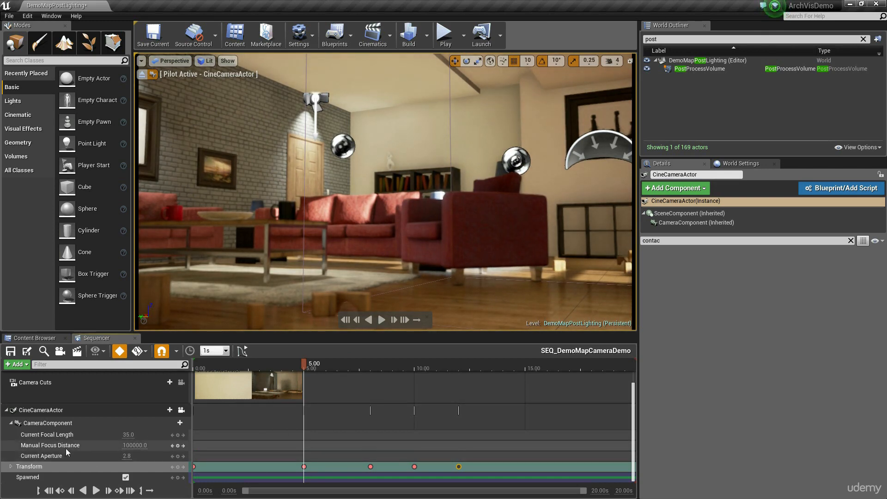
pyautogui.moveTo(141, 445); pyautogui.dragTo(120, 445)
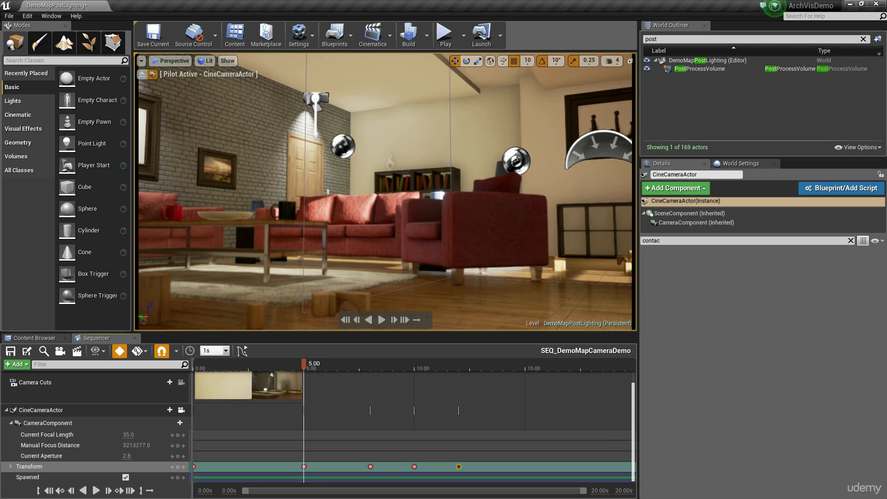
pyautogui.moveTo(138, 445)
pyautogui.mouseDown()
pyautogui.moveTo(111, 445)
pyautogui.moveTo(123, 445)
pyautogui.mouseUp()
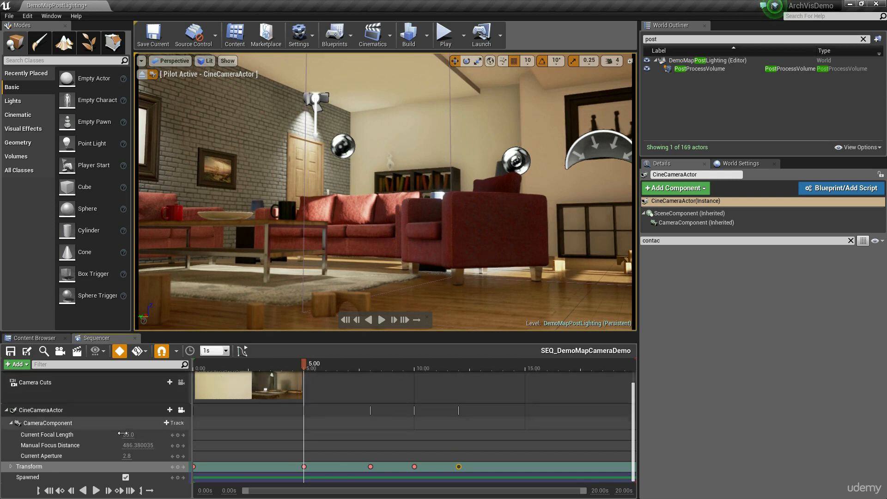
pyautogui.click(74, 446)
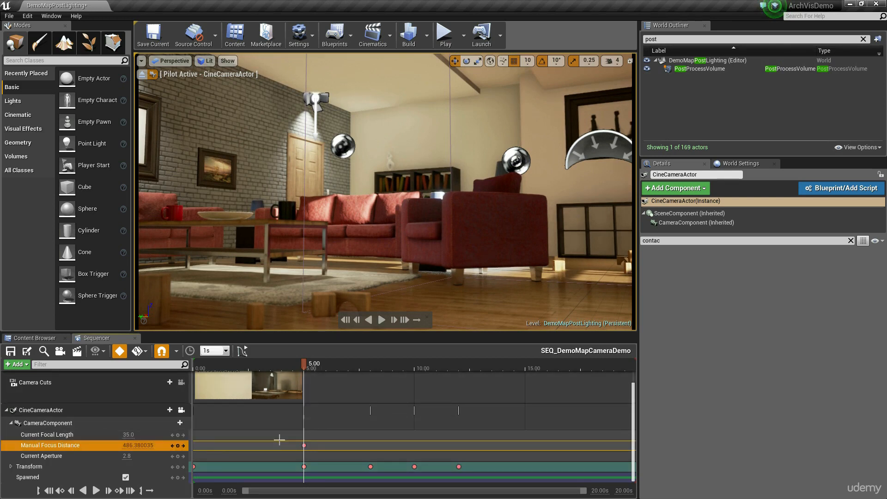
# Step: Keyframe the Manual Focus Distance at 1.00 second to about 108.89 for the hallway wall, and play back from the start
pyautogui.moveTo(310, 367); pyautogui.dragTo(215, 384)
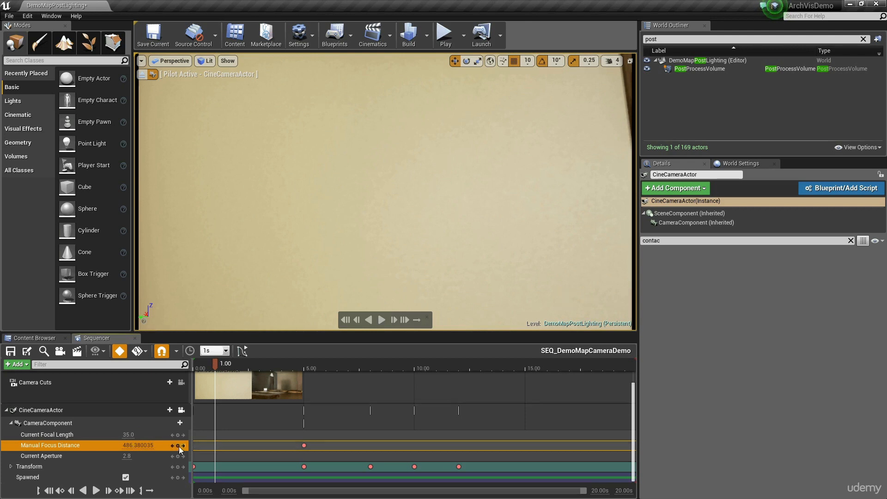
pyautogui.moveTo(149, 446)
pyautogui.mouseDown()
pyautogui.moveTo(125, 446)
pyautogui.moveTo(140, 445)
pyautogui.mouseUp()
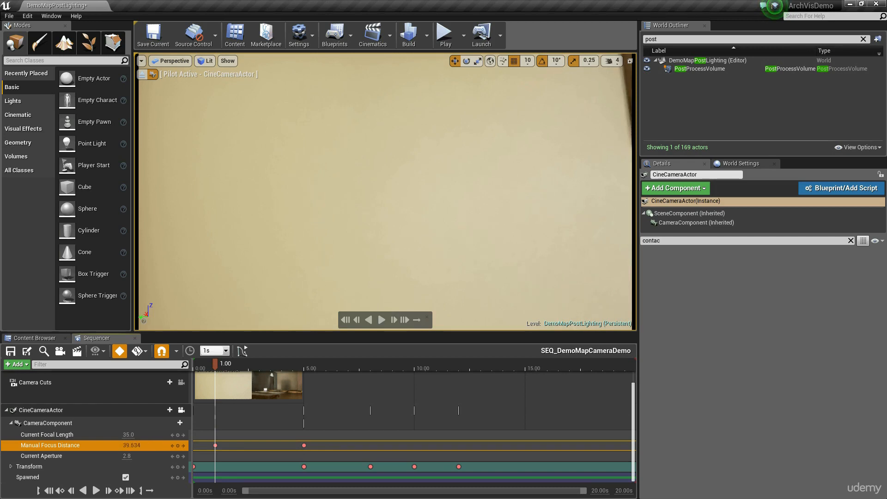
pyautogui.moveTo(137, 445); pyautogui.dragTo(137, 445)
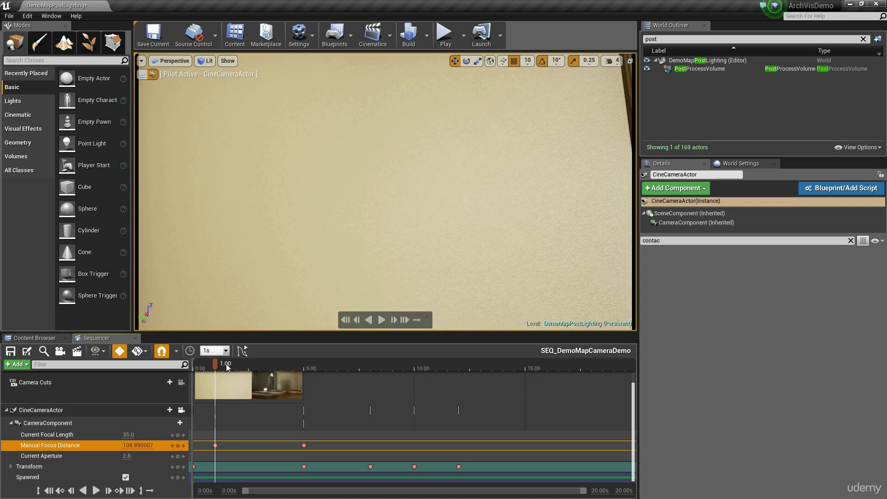
pyautogui.moveTo(223, 370); pyautogui.dragTo(195, 369)
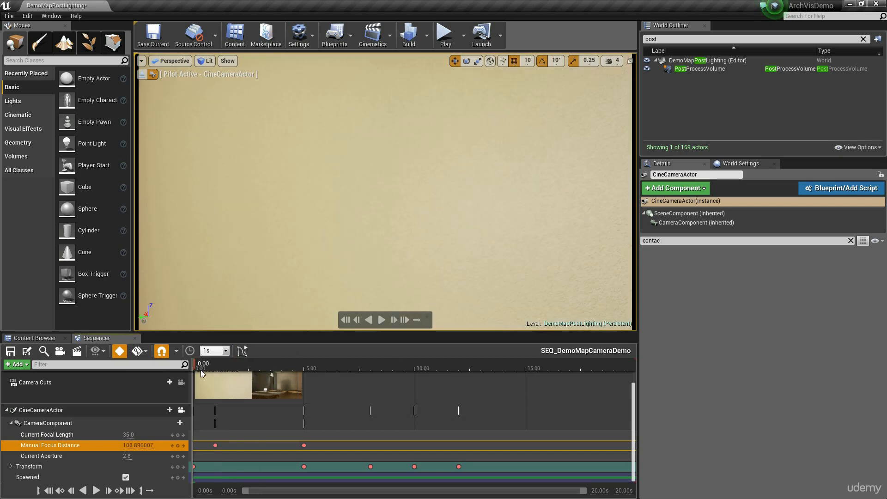
pyautogui.press('space')
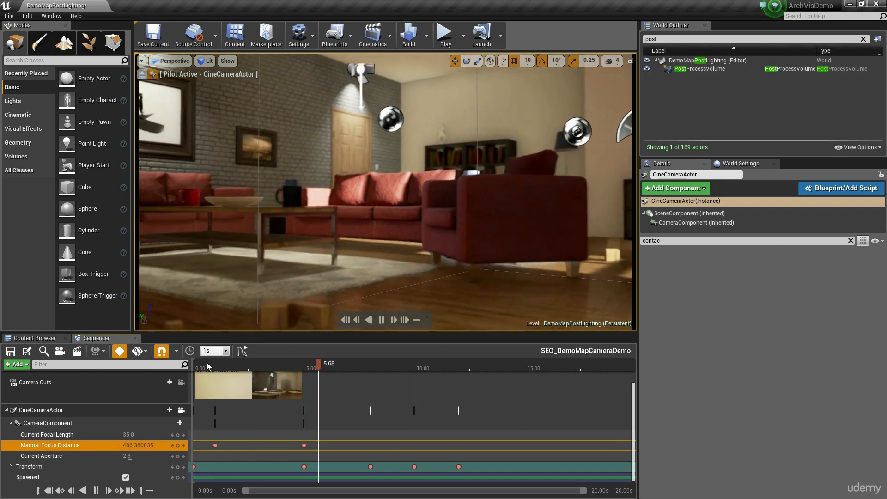
pyautogui.press('space')
# Step: Keyframe the Manual Focus Distance at 9.00 seconds to about 348.31, keeping the Current Aperture at 2.8
pyautogui.moveTo(311, 366); pyautogui.dragTo(393, 368)
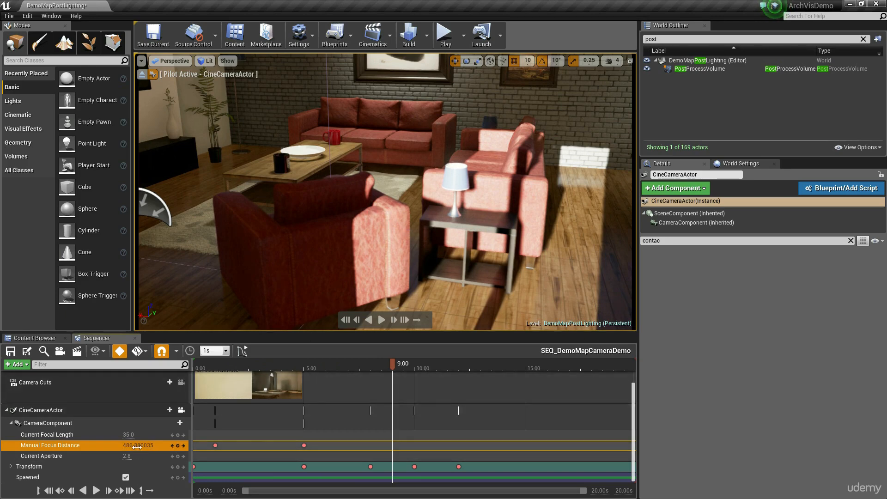
pyautogui.moveTo(140, 446); pyautogui.dragTo(118, 445)
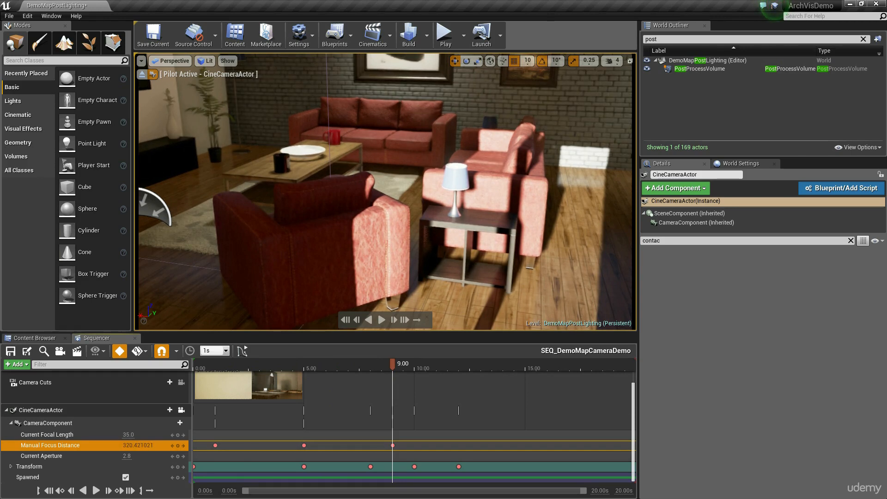
pyautogui.moveTo(118, 446); pyautogui.dragTo(132, 445)
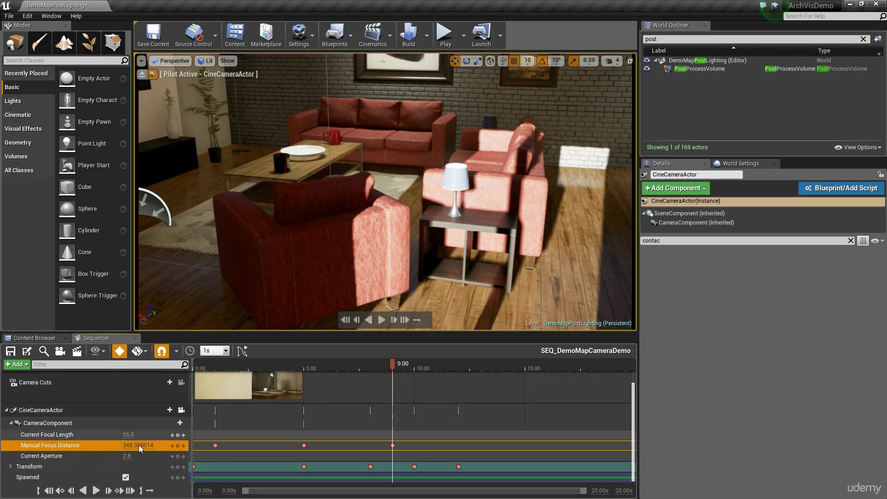
pyautogui.moveTo(127, 455); pyautogui.dragTo(143, 456)
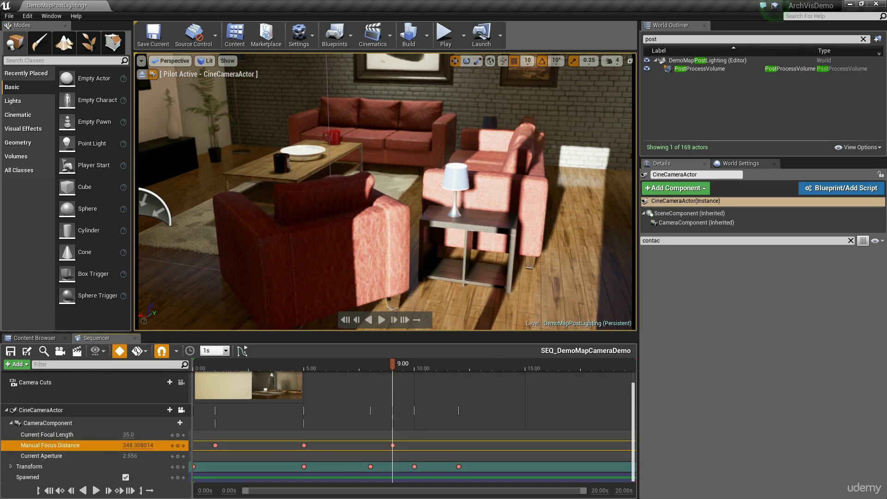
pyautogui.click(128, 456)
# Step: Tilt the camera slightly downward in its 12.00-second transform keyframe and preview the end of the move
pyautogui.moveTo(392, 365); pyautogui.dragTo(472, 390)
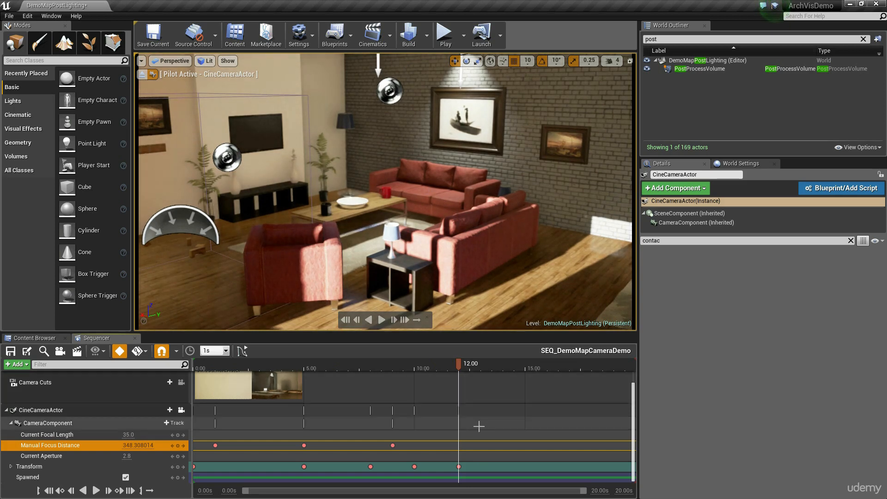
pyautogui.click(457, 467)
pyautogui.moveTo(385, 192); pyautogui.dragTo(386, 218, button='right')
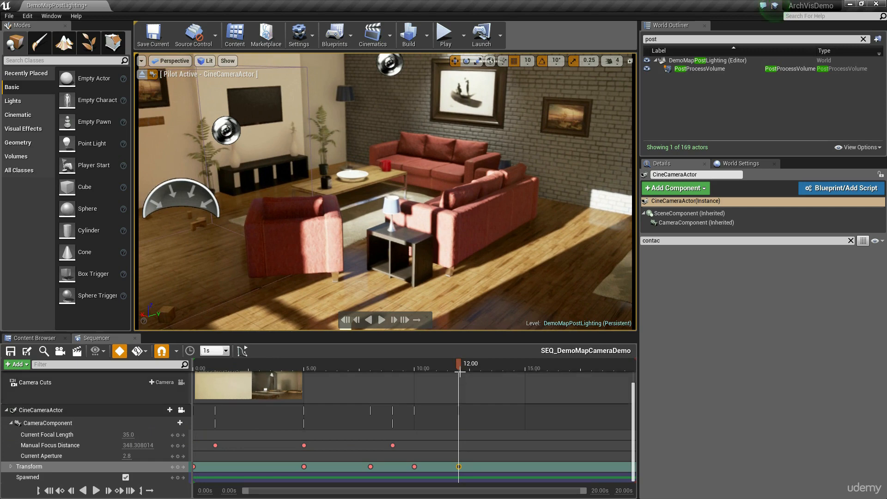
pyautogui.moveTo(458, 370); pyautogui.dragTo(409, 372)
pyautogui.press('space')
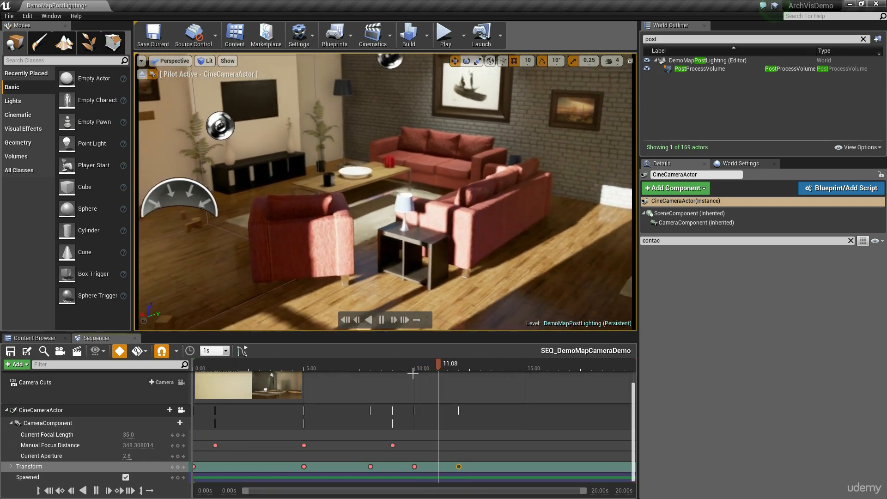
pyautogui.click(457, 368)
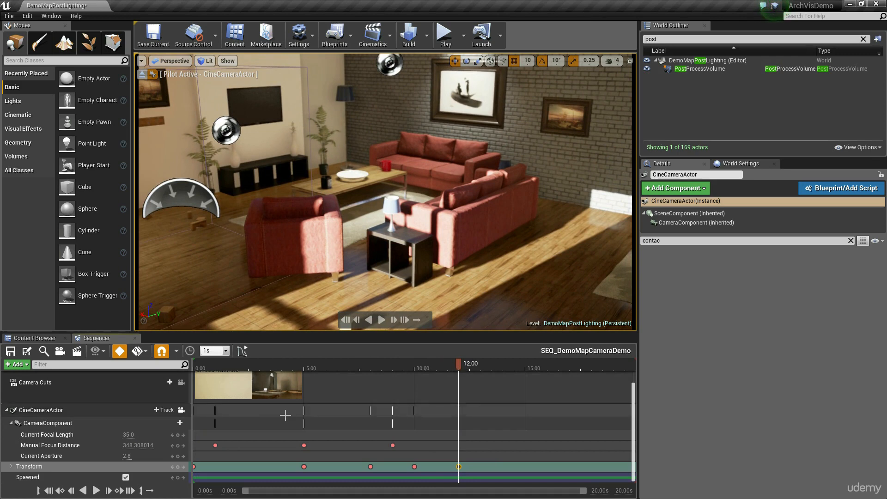
# Step: Keyframe the Manual Focus Distance at 12.00 seconds to about 630.14
pyautogui.click(69, 434)
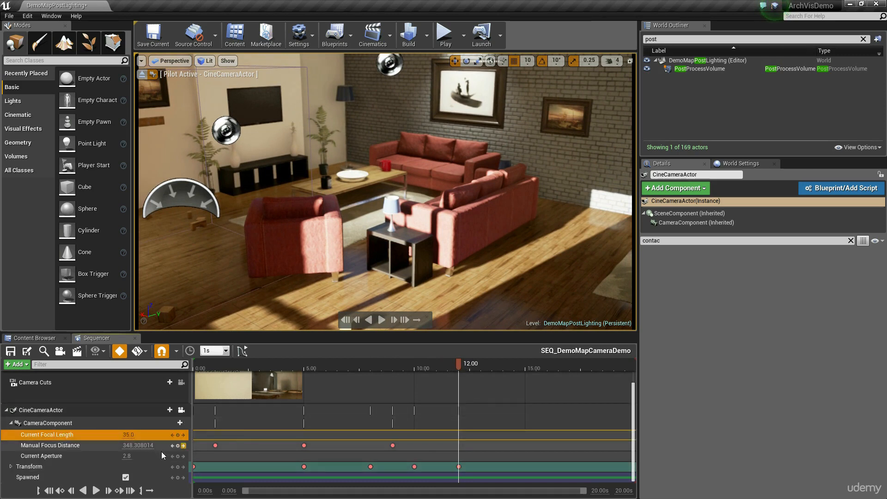
pyautogui.click(78, 445)
pyautogui.moveTo(138, 446); pyautogui.dragTo(162, 446)
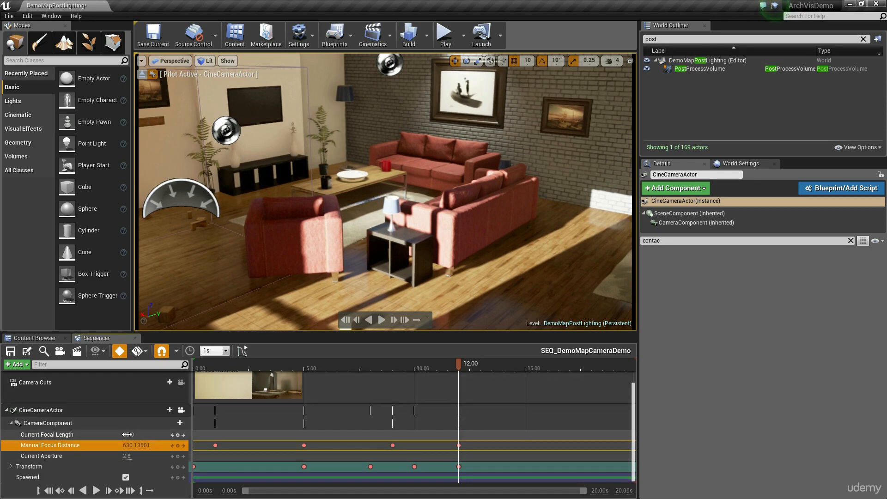
# Step: Set the camera's Current Focal Length to 40 at 12.00 seconds and add a keyframe for it
pyautogui.moveTo(129, 434); pyautogui.dragTo(155, 434)
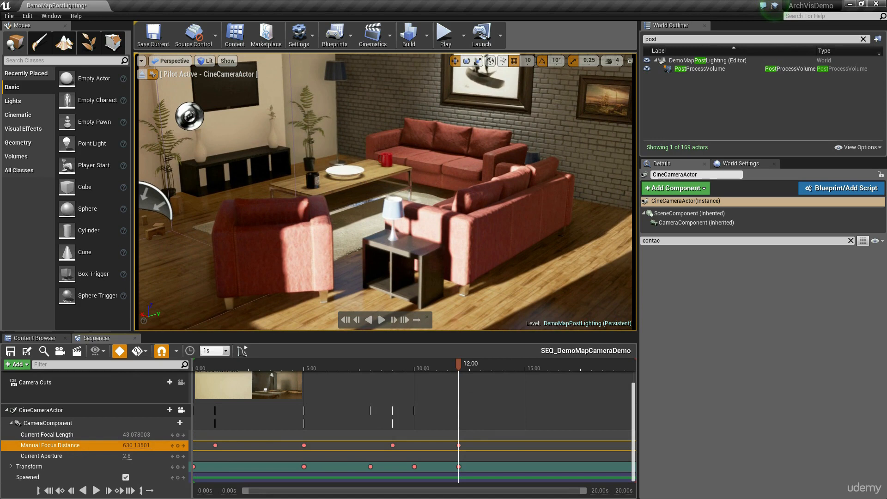
pyautogui.click(129, 432)
pyautogui.write('40')
pyautogui.press('Return')
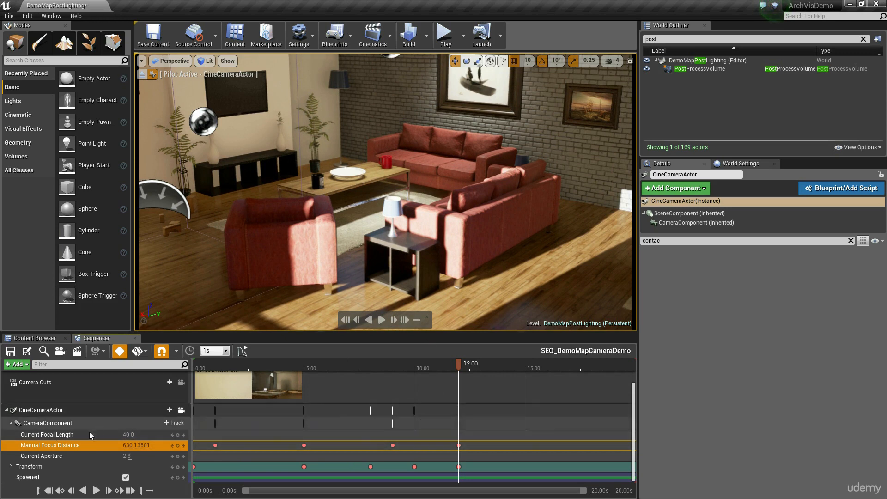
pyautogui.click(71, 433)
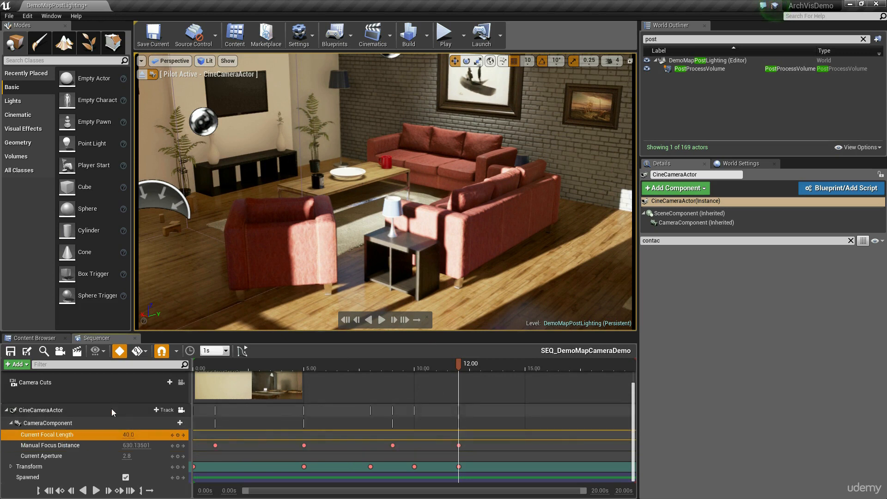
pyautogui.press('Return')
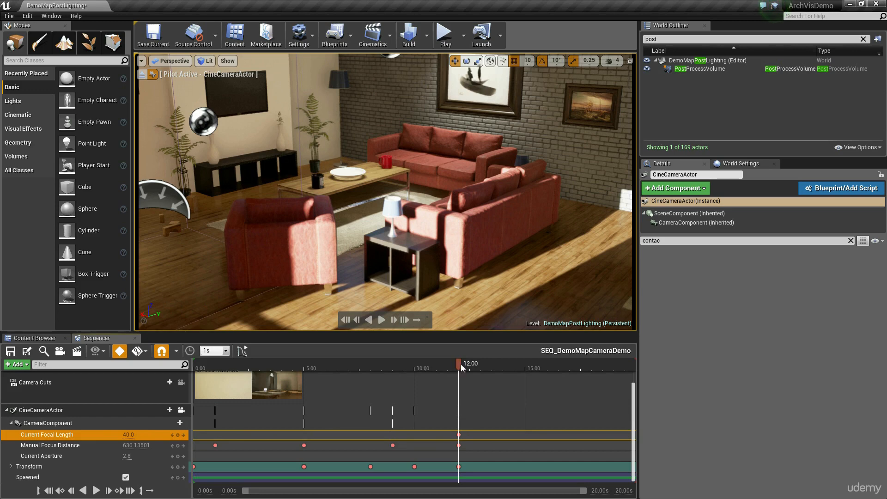
# Step: Keyframe the camera's Current Focal Length at 35 at 1.00 seconds and play the sequence from the start to preview the zoom
pyautogui.moveTo(461, 364); pyautogui.dragTo(210, 398)
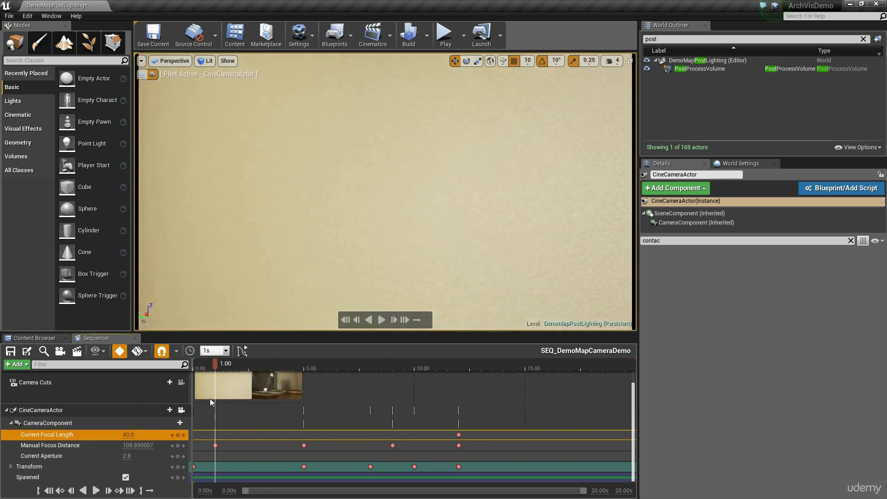
pyautogui.click(129, 434)
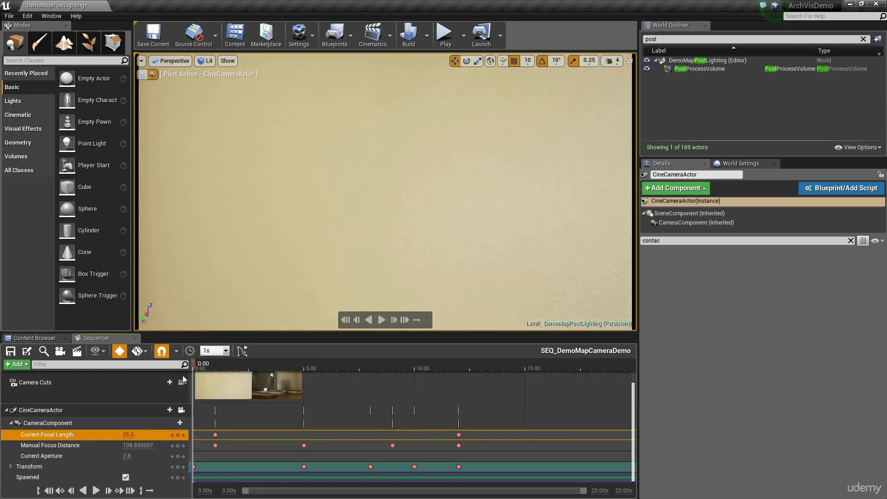
pyautogui.moveTo(203, 365); pyautogui.dragTo(253, 399)
pyautogui.press('space')
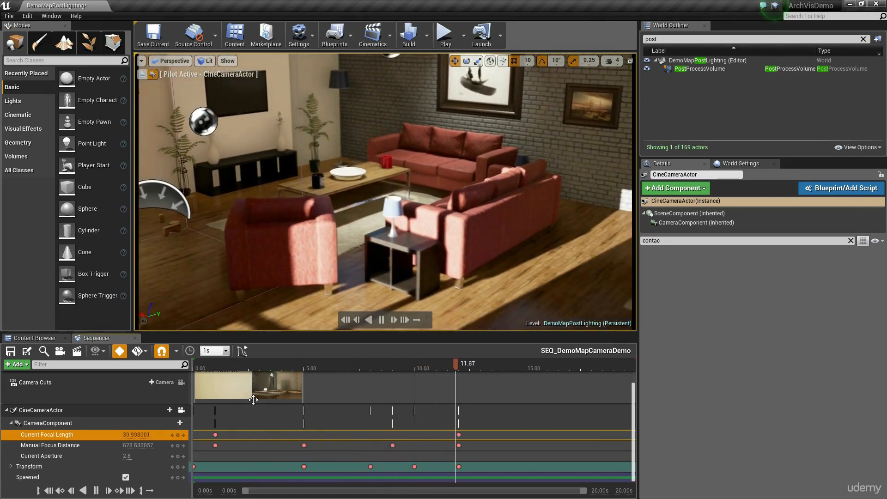
pyautogui.moveTo(444, 366); pyautogui.dragTo(436, 390)
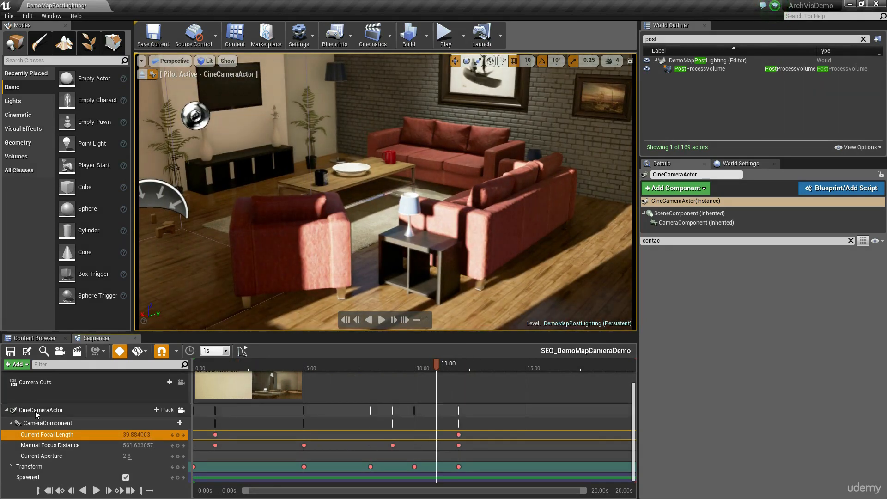
# Step: Collapse the CineCameraActor track, select its camera cut section and release the viewport from that camera
pyautogui.click(6, 411)
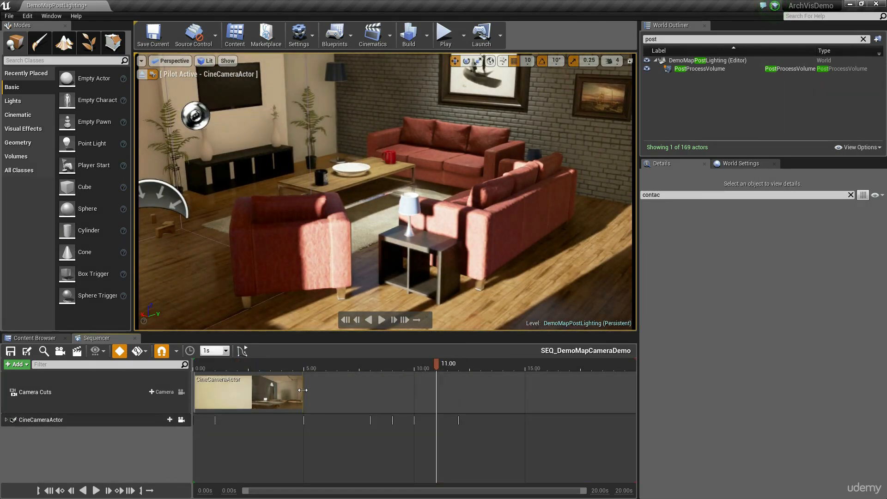
pyautogui.moveTo(303, 390)
pyautogui.mouseDown()
pyautogui.moveTo(435, 390)
pyautogui.moveTo(260, 399)
pyautogui.moveTo(306, 399)
pyautogui.mouseUp()
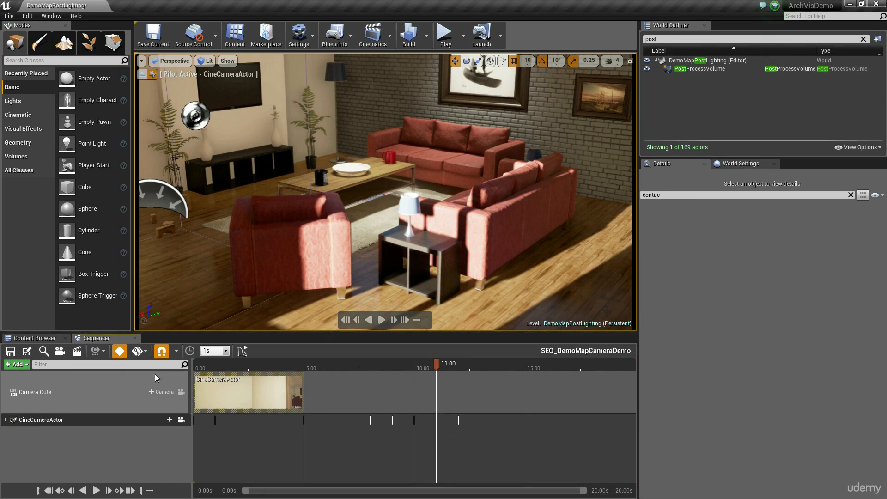
pyautogui.click(181, 420)
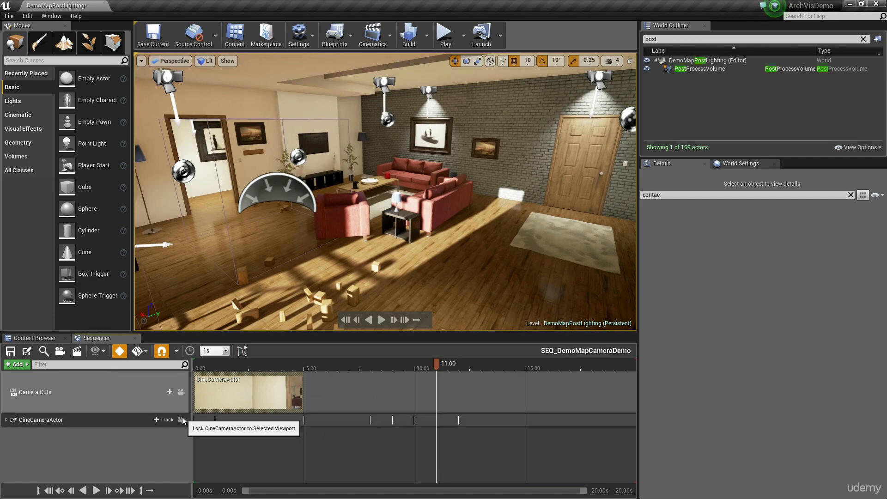
# Step: Frame a floor-level view of the coffee table and red sofas and create a second cine camera there at 10.00 seconds
pyautogui.moveTo(487, 183); pyautogui.dragTo(342, 185, button='right')
pyautogui.click(414, 368)
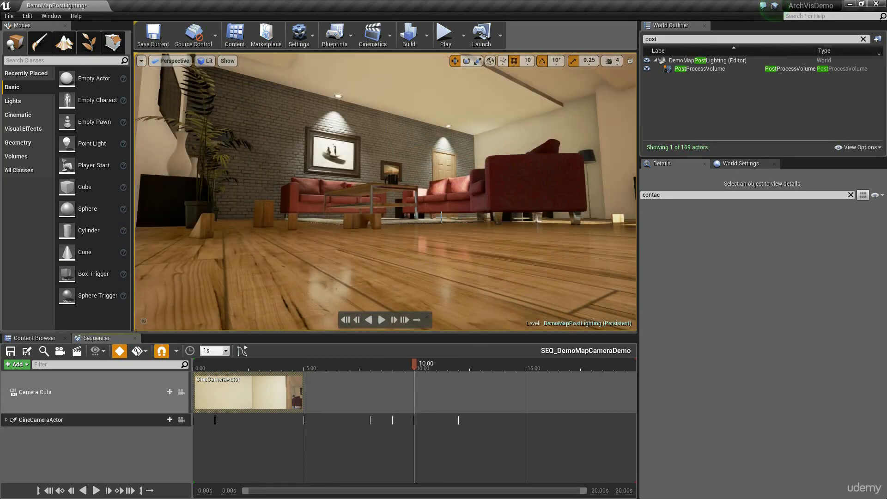
pyautogui.moveTo(331, 323); pyautogui.dragTo(364, 314, button='right')
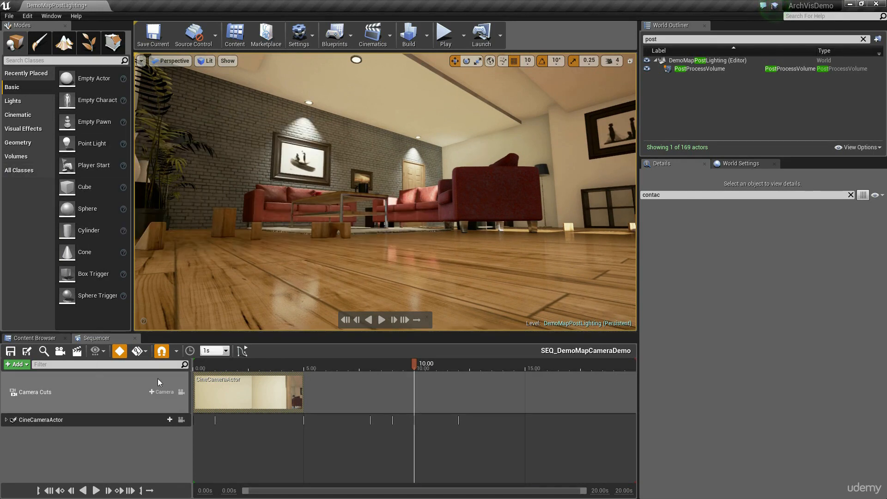
pyautogui.click(60, 351)
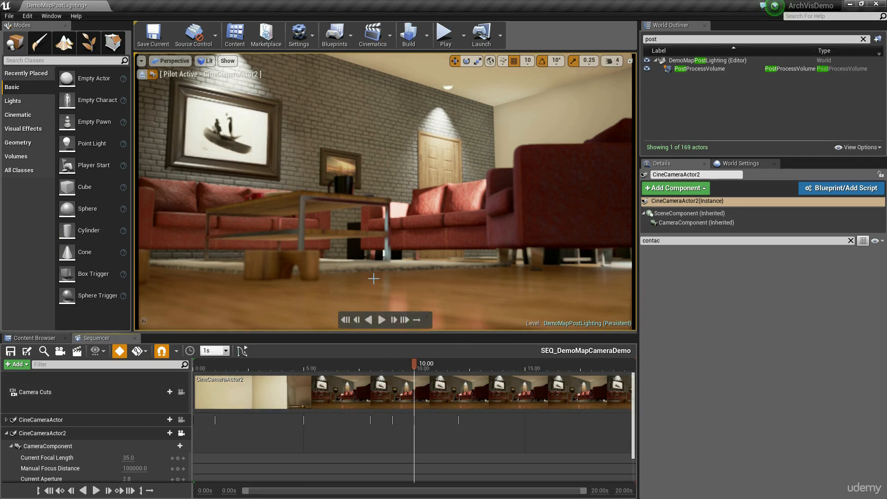
# Step: Set CineCameraActor2's Manual Focus Distance to about 497.17 and keyframe it at 10.00 seconds
pyautogui.scroll(-2, 120, 473)
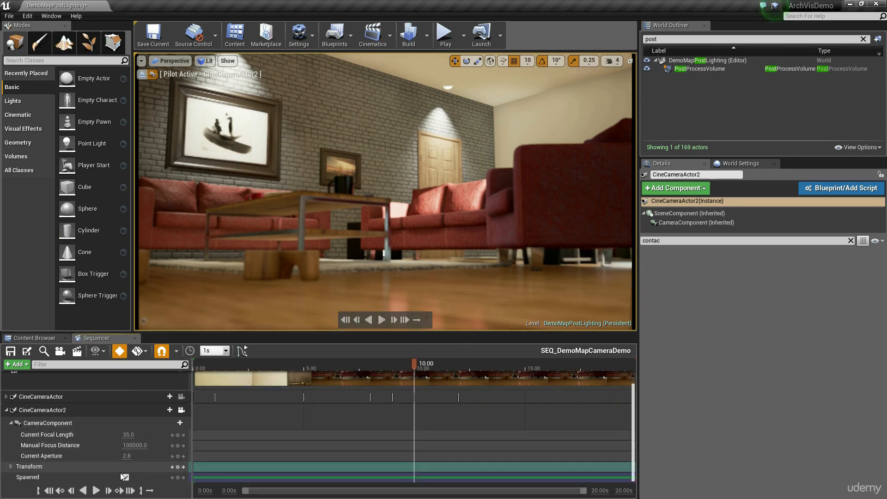
pyautogui.click(51, 445)
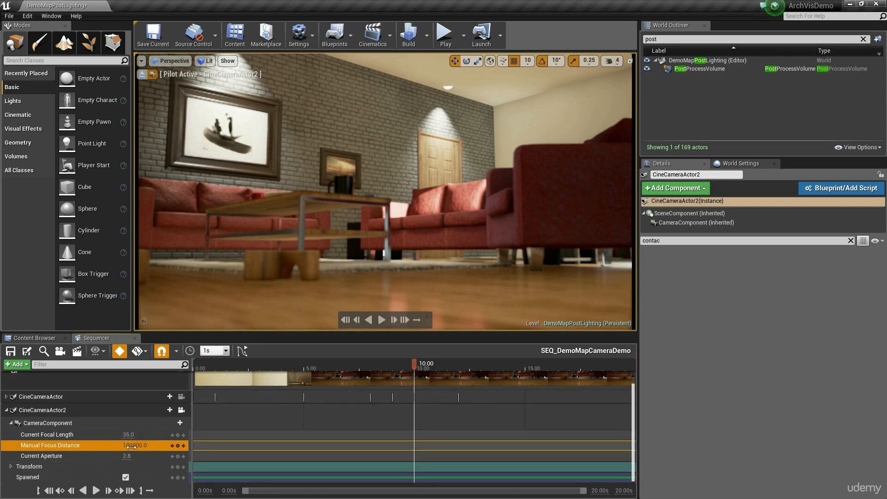
pyautogui.moveTo(142, 446); pyautogui.dragTo(121, 446)
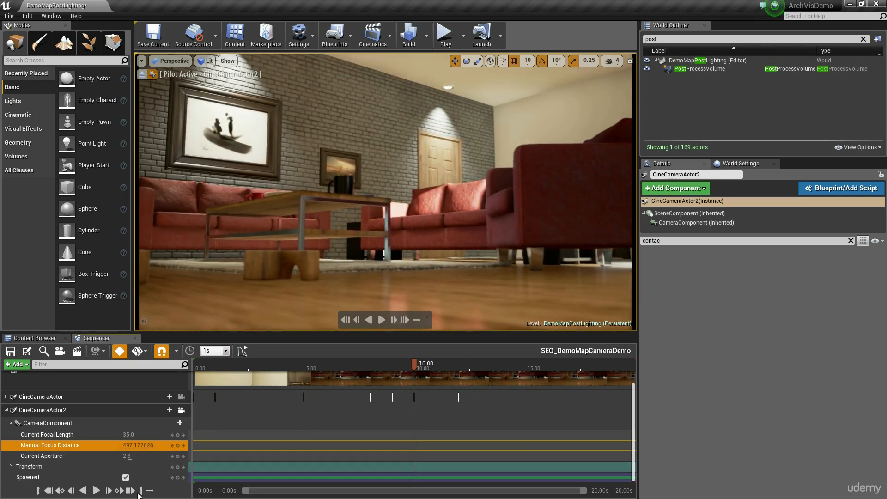
pyautogui.click(139, 445)
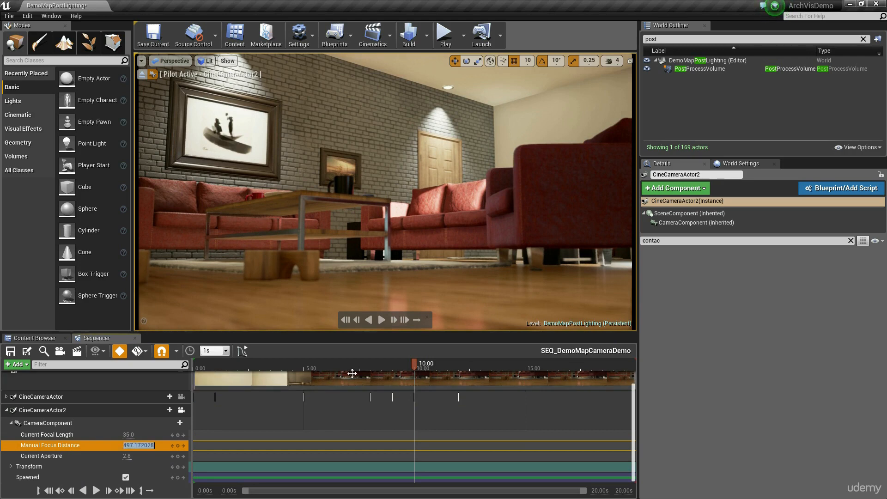
pyautogui.click(178, 445)
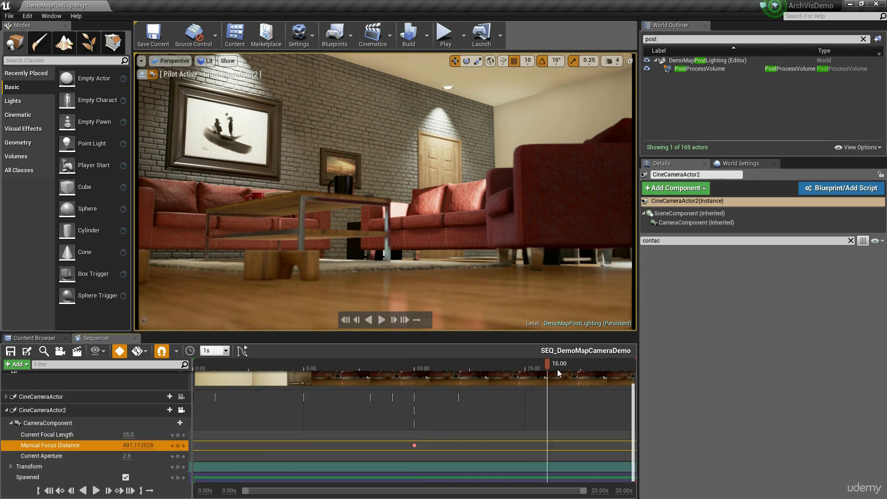
# Step: Add a transform keyframe for CineCameraActor2 at 10.00 seconds
pyautogui.moveTo(557, 369); pyautogui.dragTo(380, 384)
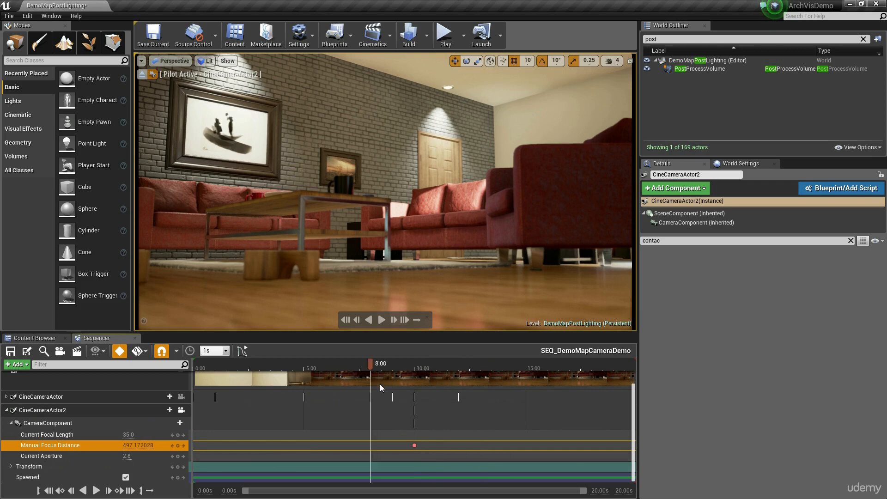
pyautogui.click(37, 467)
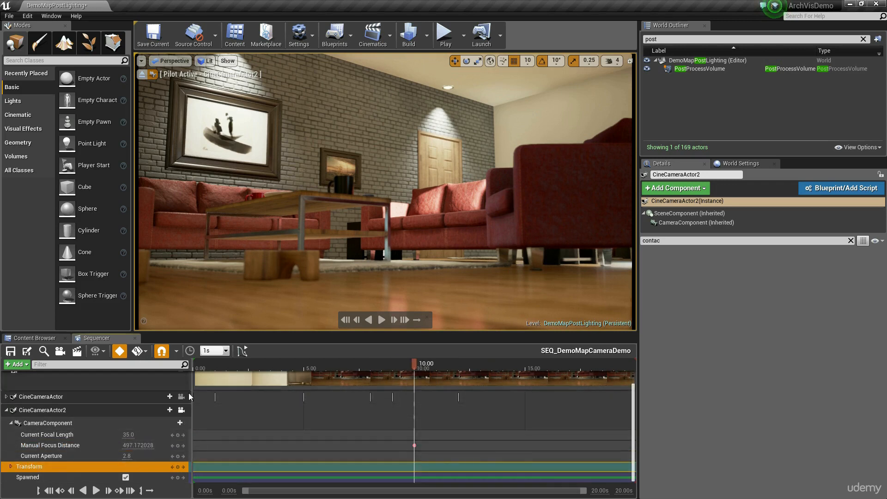
pyautogui.click(178, 468)
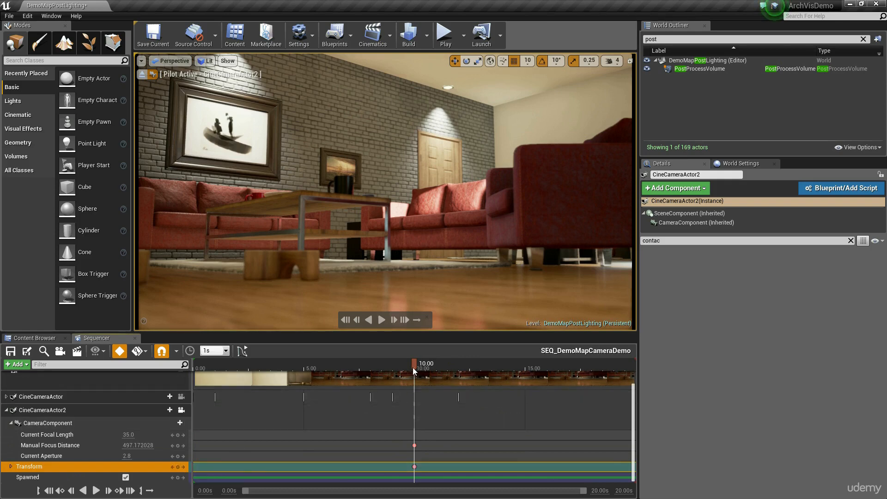
# Step: Keyframe CineCameraActor2's transform at 15.00 seconds with the camera moved low behind the wooden toy blocks, facing the armchair and side table
pyautogui.moveTo(414, 369); pyautogui.dragTo(534, 375)
pyautogui.press('d')
pyautogui.moveTo(443, 222); pyautogui.dragTo(384, 219, button='right')
pyautogui.press('w')
pyautogui.press('s')
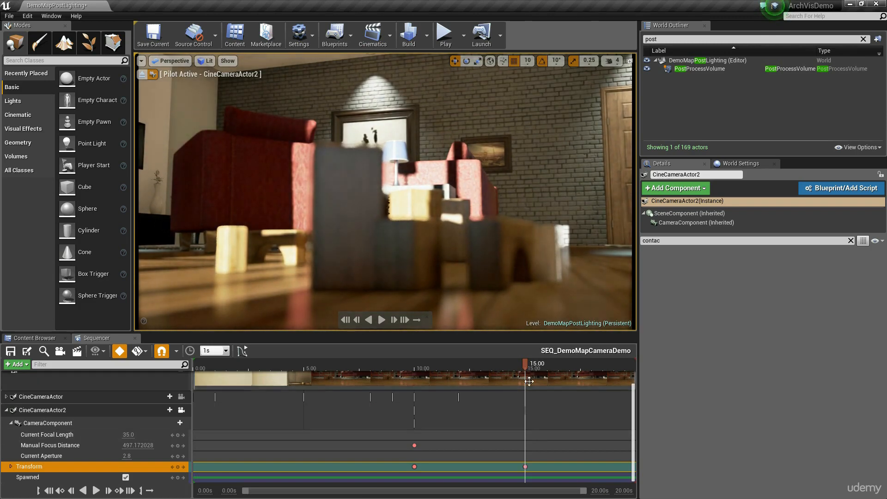
pyautogui.moveTo(522, 363); pyautogui.dragTo(533, 389)
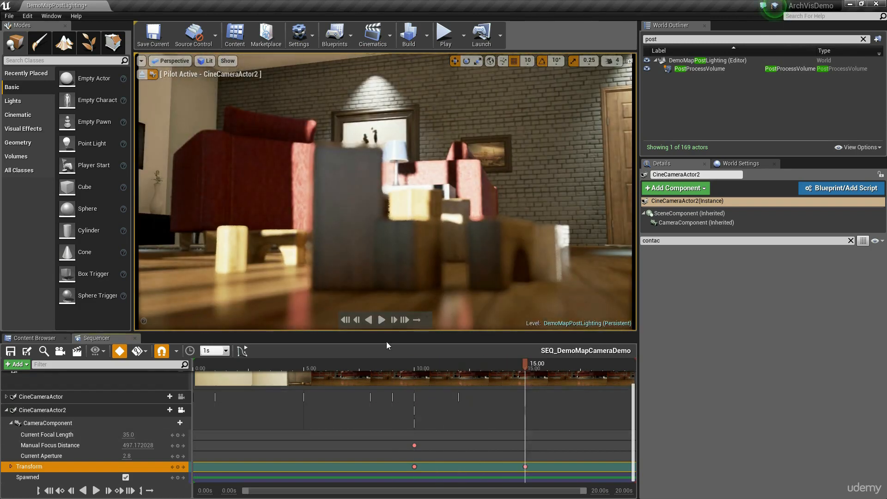
# Step: Keyframe CineCameraActor2's Manual Focus Distance to about 60 at 15.00 seconds and about 326.32 at 14.00 seconds
pyautogui.click(47, 446)
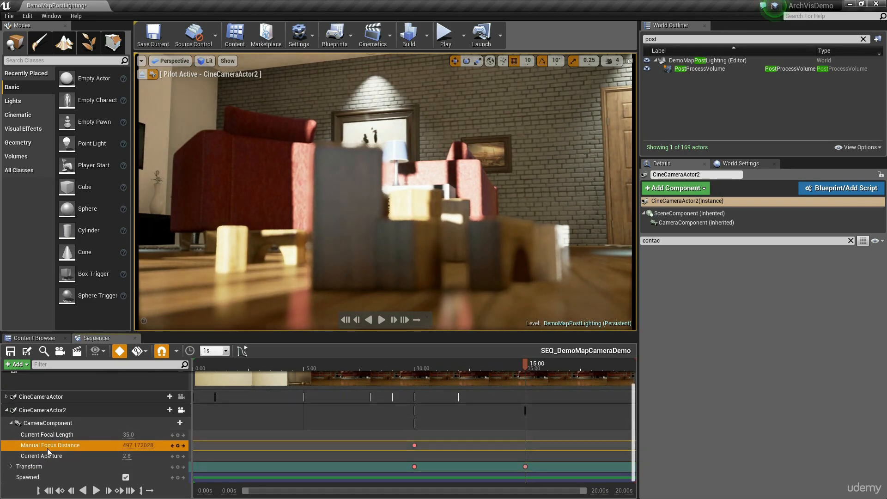
pyautogui.moveTo(140, 445); pyautogui.dragTo(125, 445)
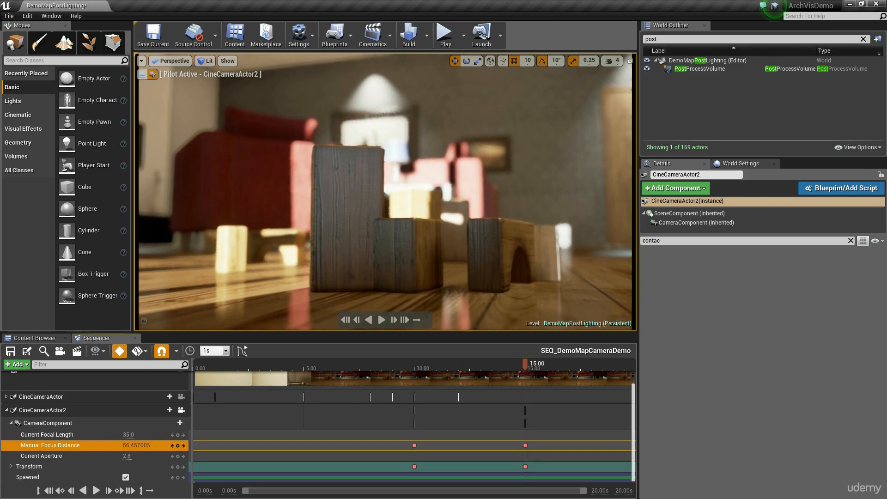
pyautogui.click(502, 364)
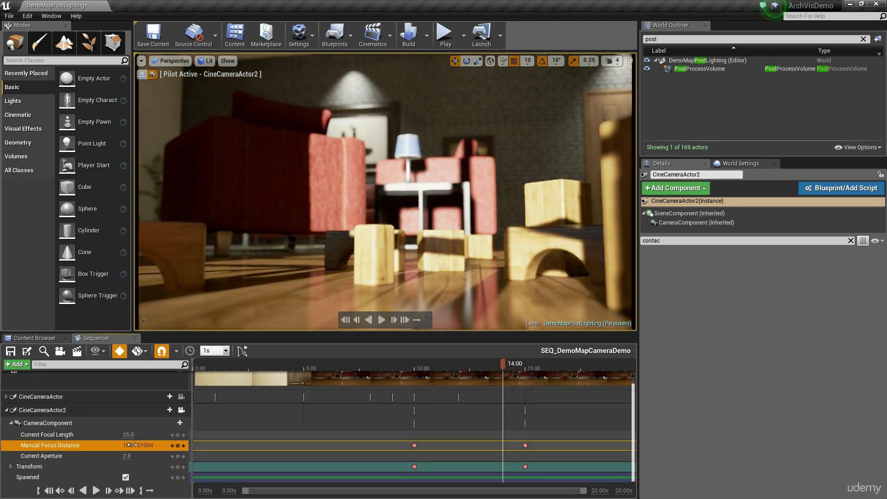
pyautogui.moveTo(138, 445); pyautogui.dragTo(149, 446)
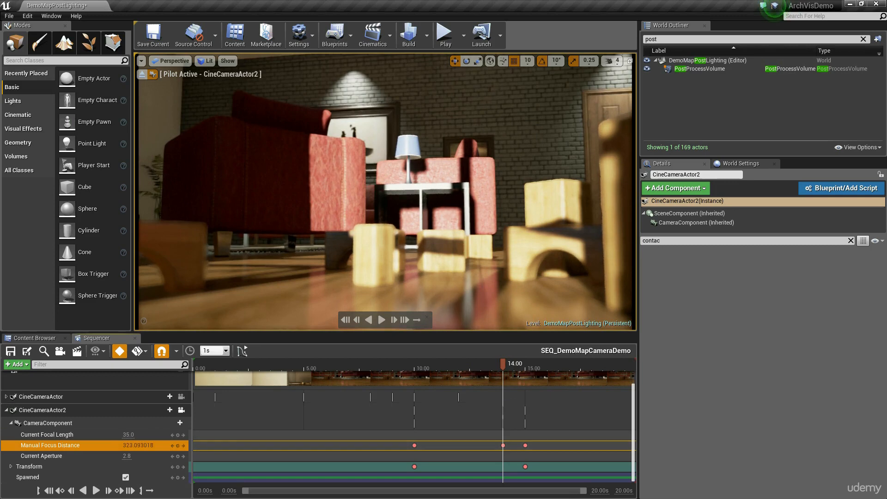
# Step: Play CineCameraActor2's move from 10.00 seconds and review the camera motion and focus change
pyautogui.moveTo(502, 366); pyautogui.dragTo(404, 381)
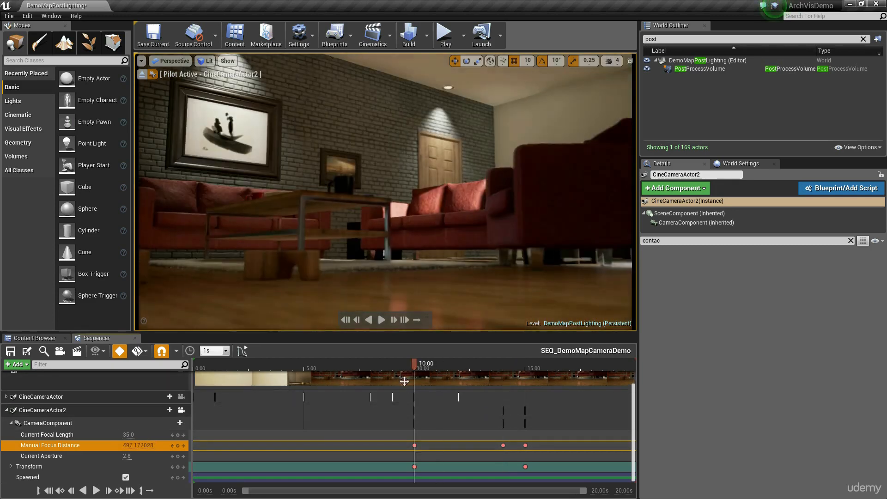
pyautogui.press('space')
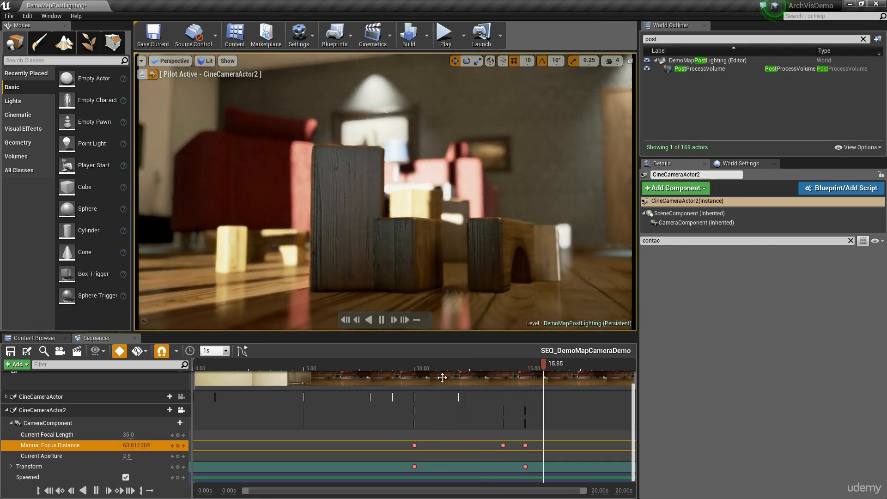
pyautogui.moveTo(517, 368); pyautogui.dragTo(311, 370)
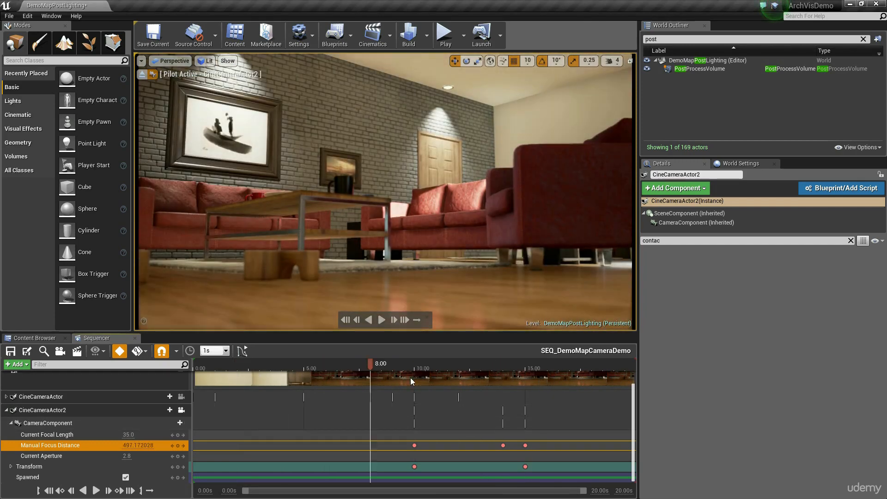
pyautogui.moveTo(410, 378)
pyautogui.mouseDown()
pyautogui.moveTo(506, 382)
pyautogui.moveTo(401, 389)
pyautogui.moveTo(413, 389)
pyautogui.mouseUp()
pyautogui.press('space')
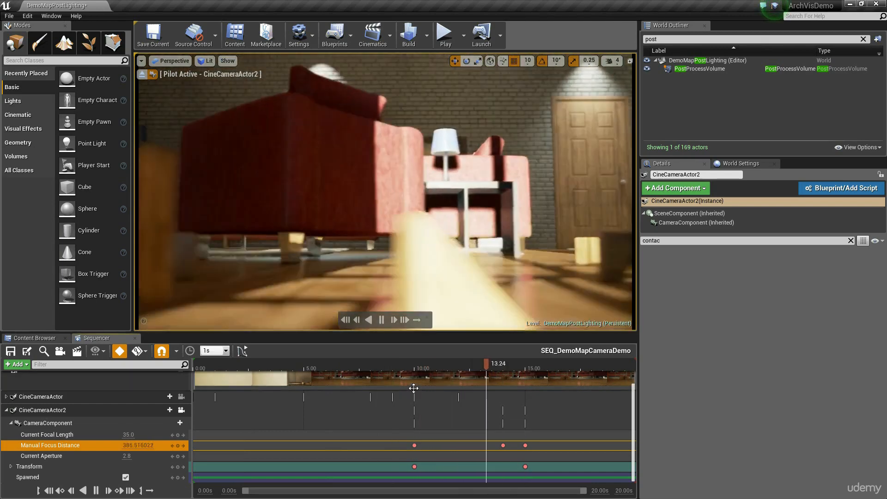
pyautogui.press('space')
# Step: Lock the viewport to the Camera Cuts track and play the sequence from the beginning to check which camera is shown
pyautogui.scroll(2, 634, 419)
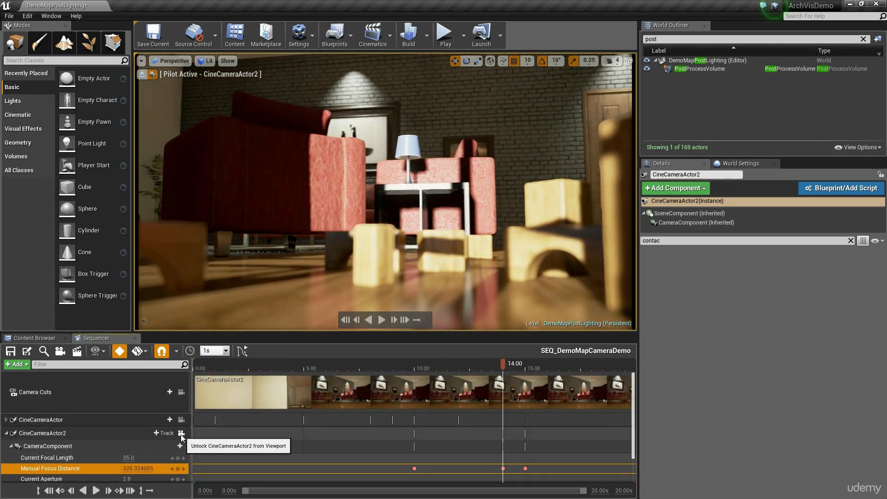
pyautogui.click(182, 391)
pyautogui.moveTo(307, 366); pyautogui.dragTo(239, 368)
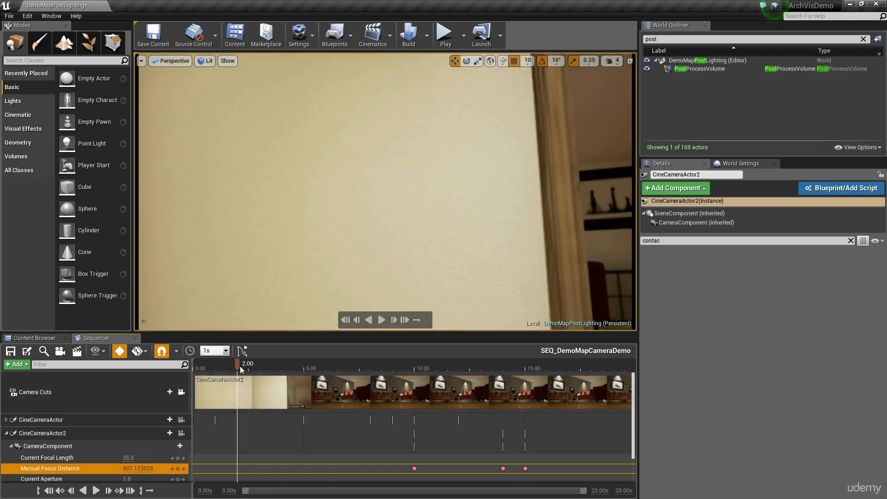
pyautogui.press('space')
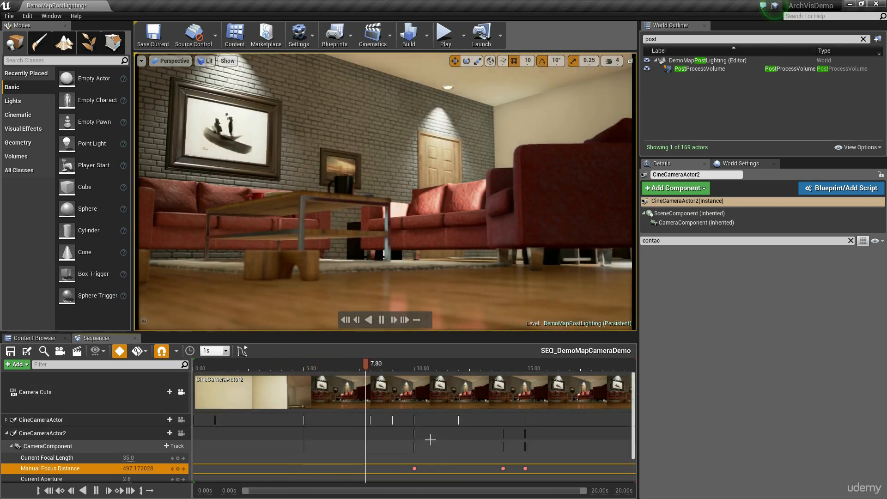
# Step: Split the Camera Cuts track at 5.00 seconds, with CineCameraActor before and CineCameraActor2 after, and scrub past the cut
pyautogui.click(307, 392)
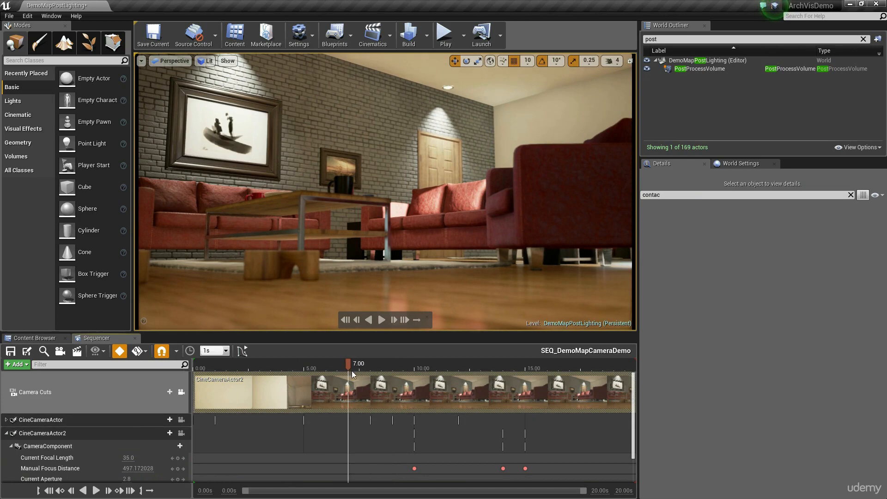
pyautogui.moveTo(368, 369); pyautogui.dragTo(284, 370)
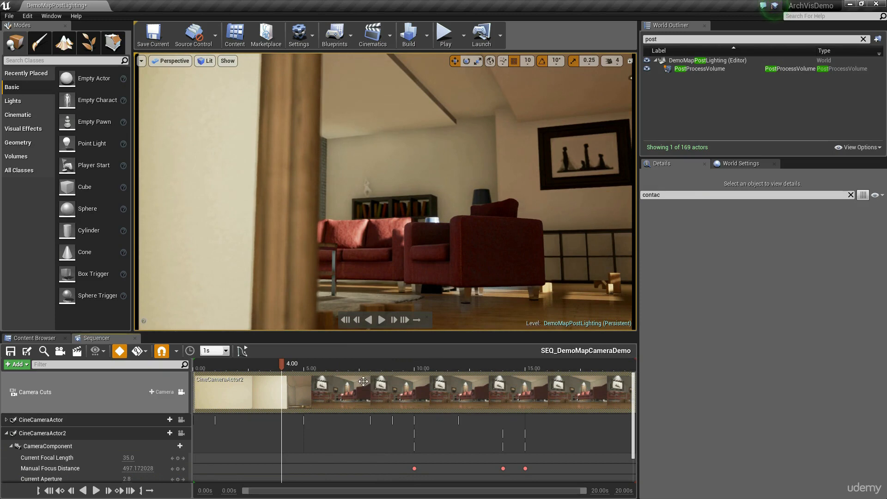
pyautogui.click(374, 371)
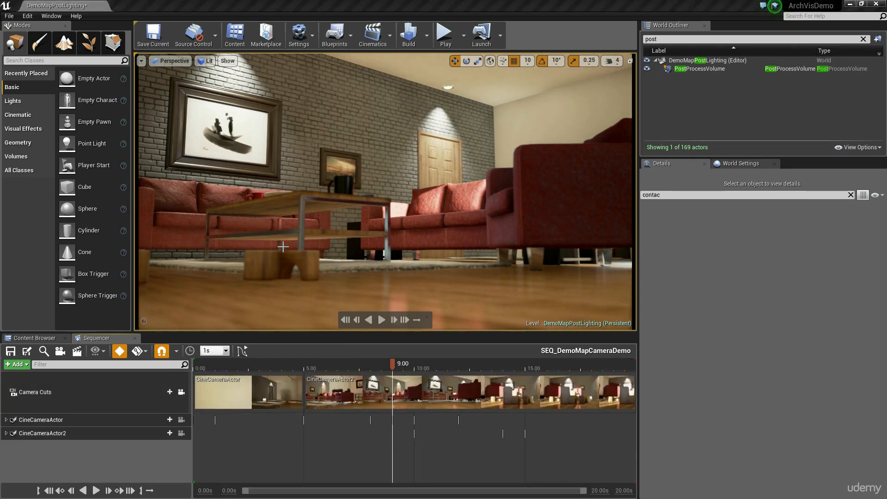
pyautogui.click(348, 365)
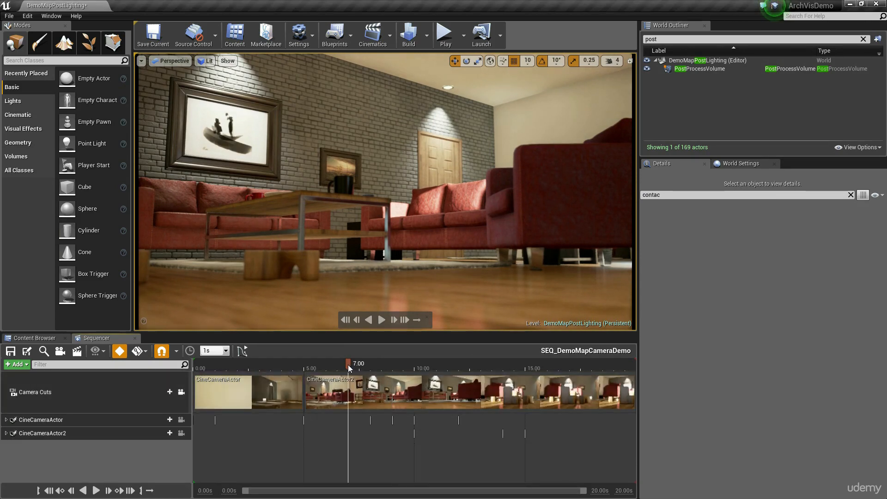
# Step: Add a CineCameraActor cut at 7.00 seconds on the Camera Cuts track and scrub to 8.00 seconds
pyautogui.click(336, 389)
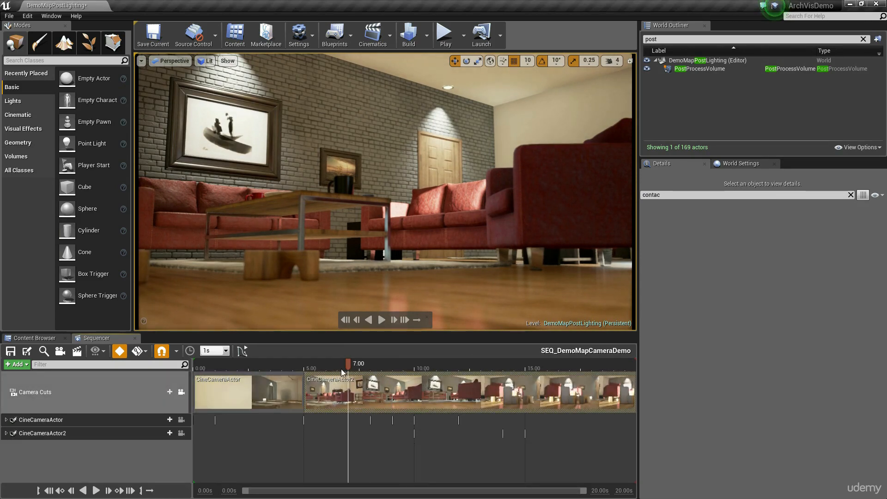
pyautogui.click(159, 391)
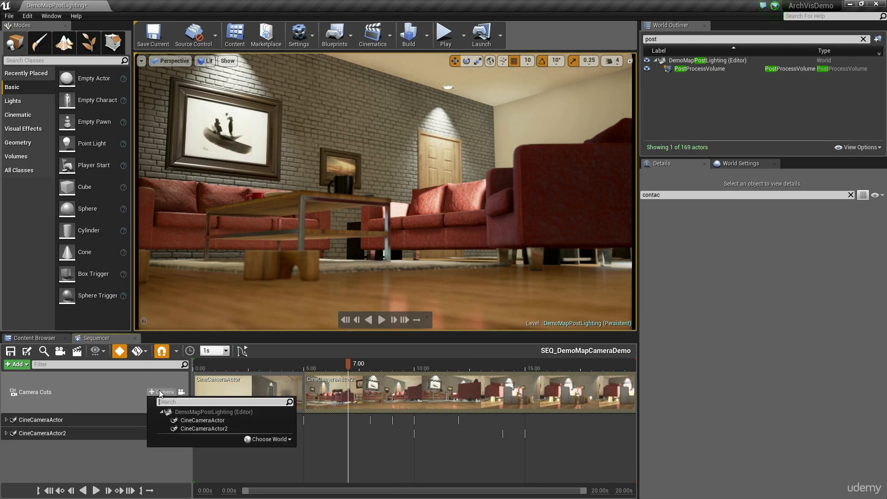
pyautogui.click(226, 419)
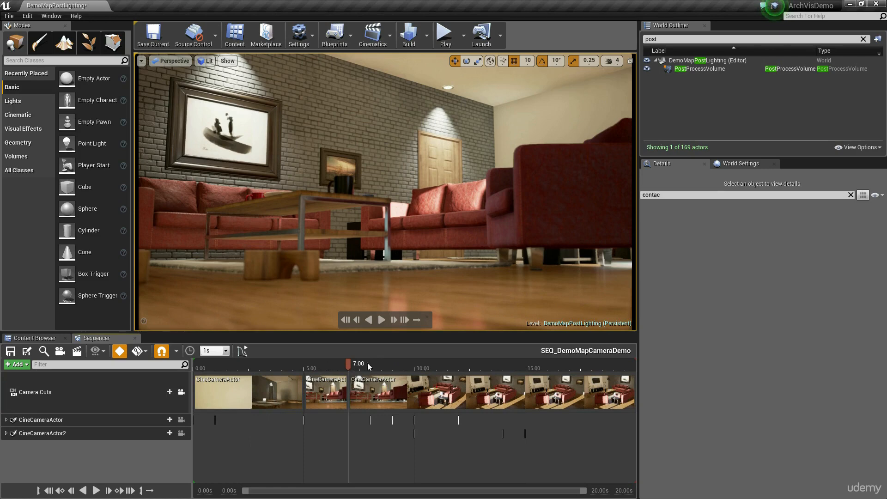
pyautogui.moveTo(367, 362)
pyautogui.mouseDown()
pyautogui.moveTo(279, 366)
pyautogui.moveTo(370, 375)
pyautogui.mouseUp()
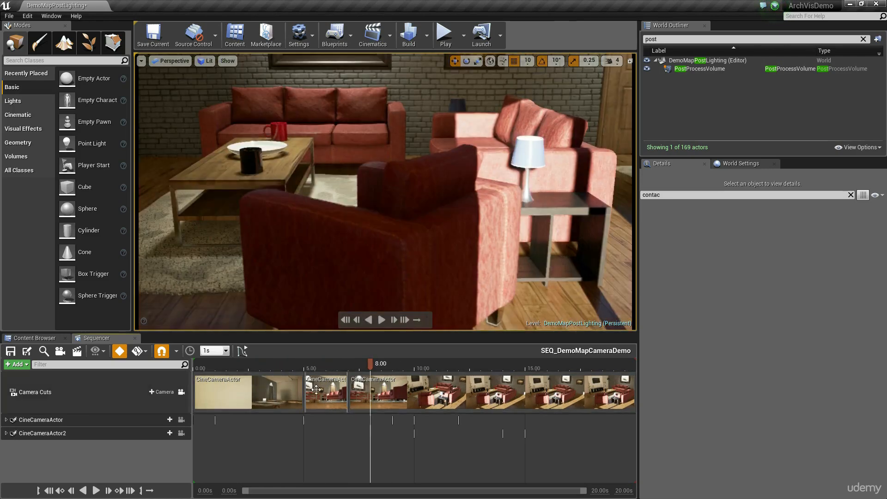
# Step: Delete the two camera cuts after 5.00 seconds, leaving only the first CineCameraActor cut
pyautogui.click(340, 392)
pyautogui.press('Delete')
pyautogui.click(405, 386)
pyautogui.press('Delete')
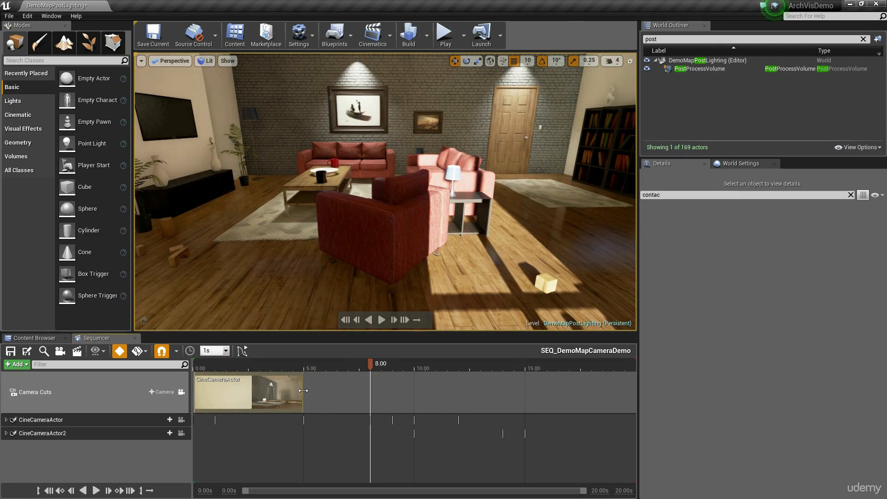
# Step: Extend the CineCameraActor cut to 10.00 seconds and add a CineCameraActor2 cut starting there
pyautogui.moveTo(326, 367); pyautogui.dragTo(349, 381)
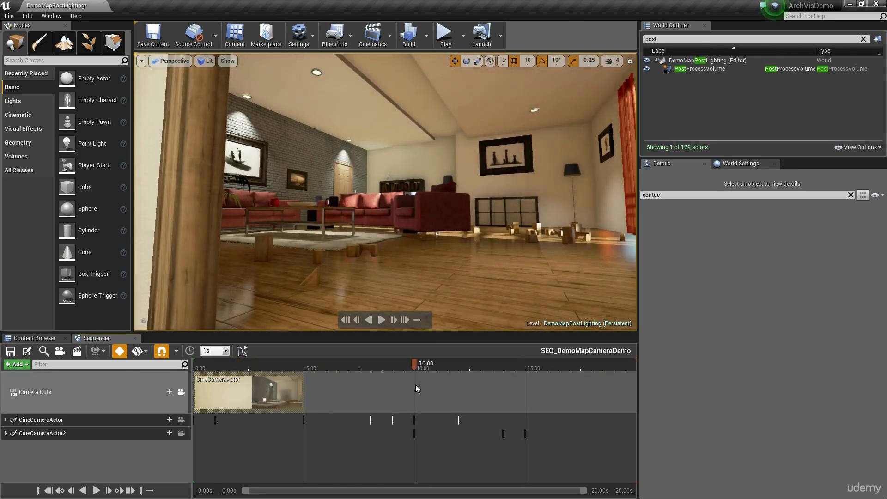
pyautogui.moveTo(303, 390); pyautogui.dragTo(413, 390)
pyautogui.click(348, 365)
pyautogui.moveTo(332, 374); pyautogui.dragTo(414, 389)
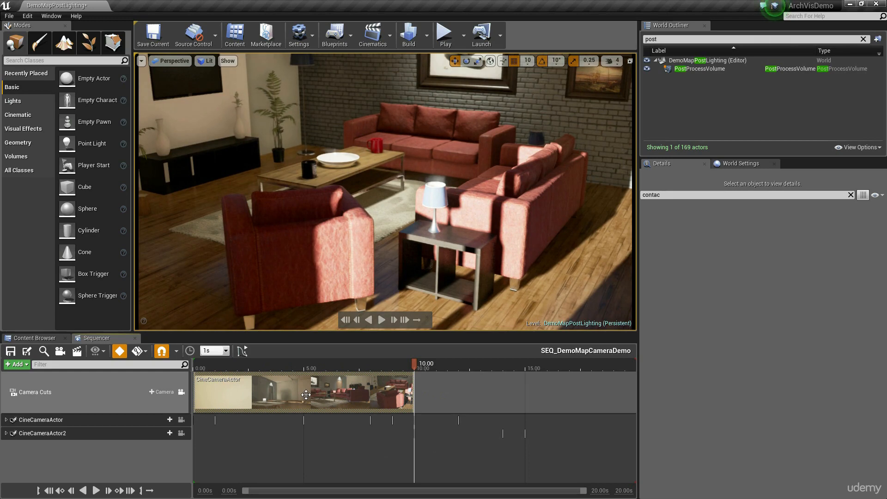
pyautogui.click(170, 392)
pyautogui.click(215, 427)
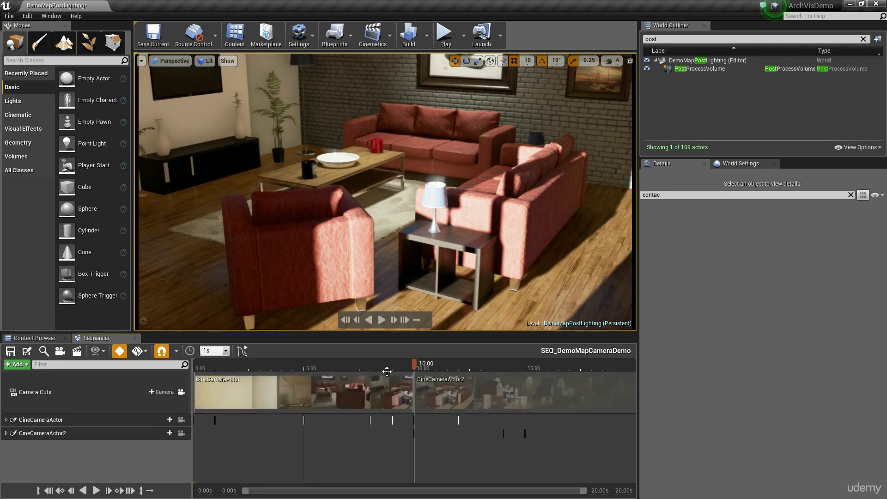
# Step: Play the sequence through the camera switch and move the cut between the two cameras to 11.00 seconds
pyautogui.moveTo(402, 367); pyautogui.dragTo(307, 369)
pyautogui.press('space')
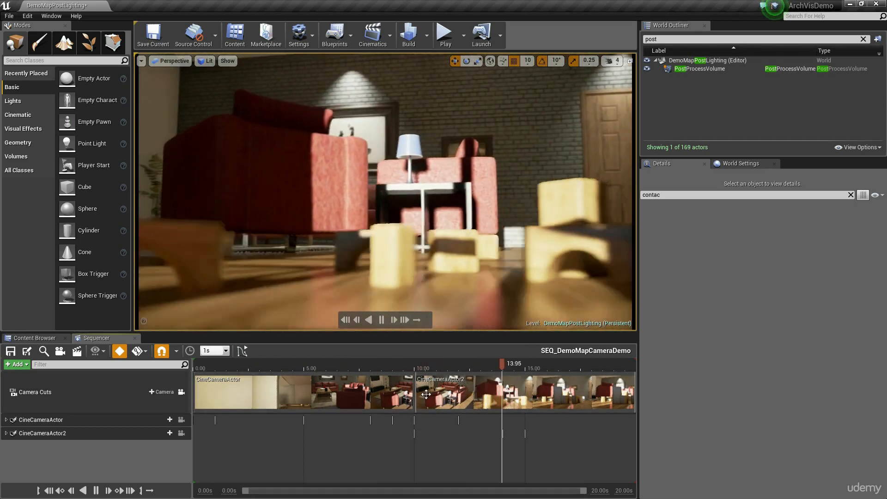
pyautogui.moveTo(414, 394); pyautogui.dragTo(435, 397)
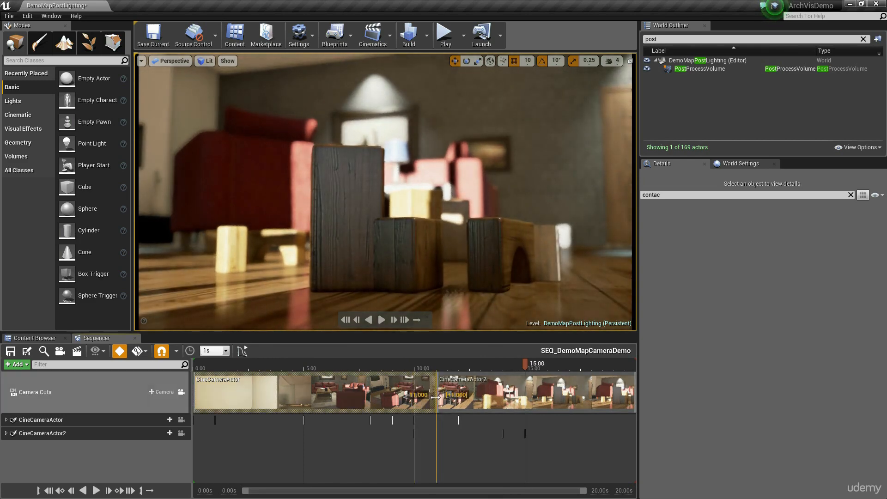
# Step: Play from 9.00 seconds across the moved cut and scrub around 11.00 seconds to review the camera switch
pyautogui.click(394, 364)
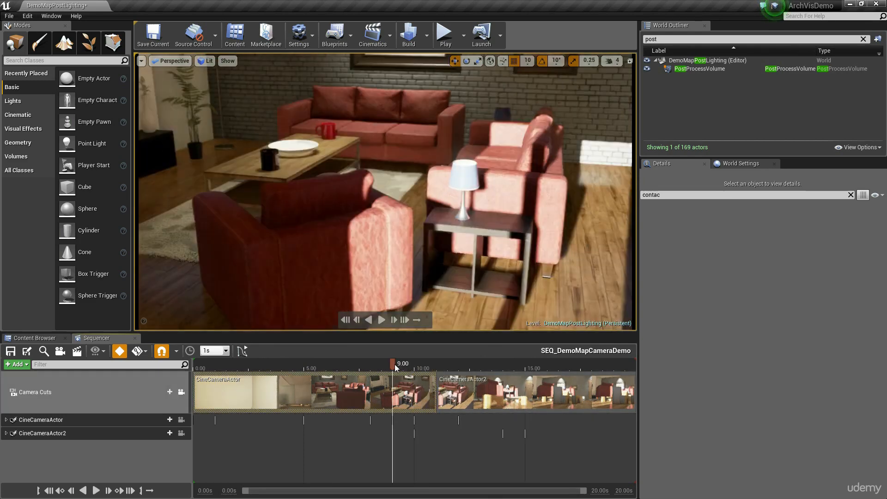
pyautogui.press('space')
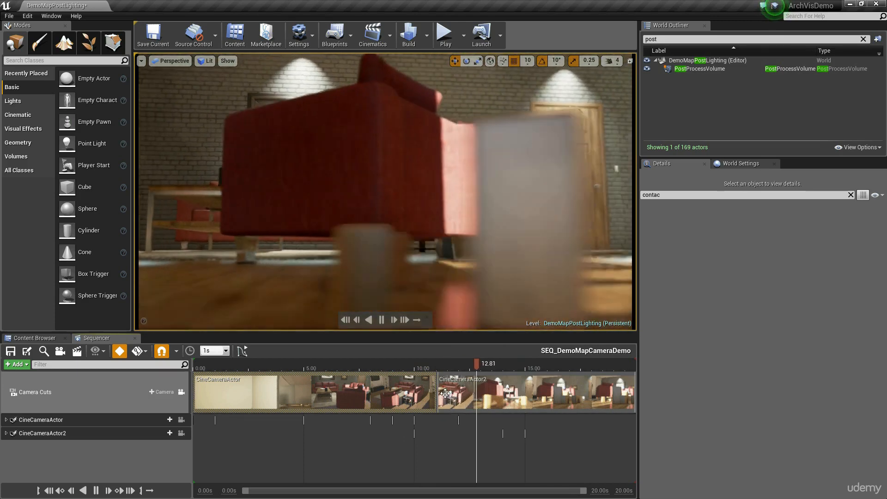
pyautogui.click(437, 363)
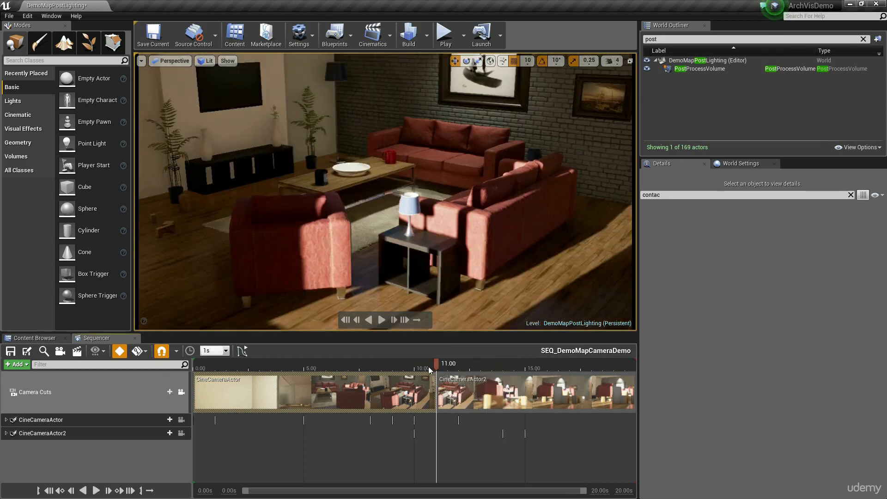
pyautogui.moveTo(437, 365)
pyautogui.mouseDown()
pyautogui.moveTo(393, 365)
pyautogui.moveTo(459, 365)
pyautogui.moveTo(428, 370)
pyautogui.mouseUp()
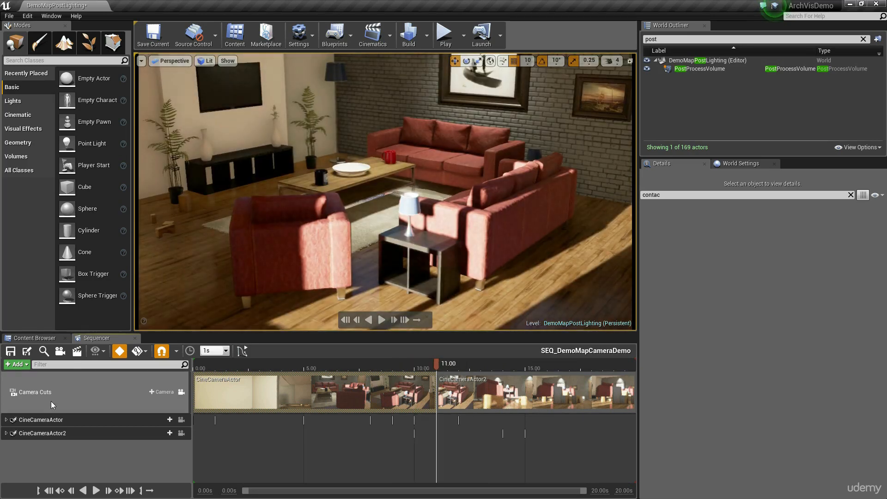
# Step: Add a Fade track to the sequence and keyframe it at 0.0 at 10.00 seconds
pyautogui.click(24, 364)
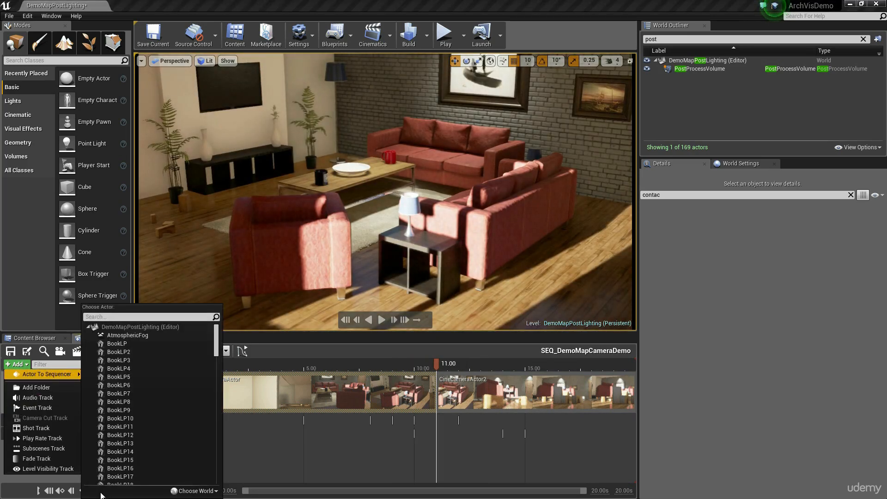
pyautogui.click(37, 458)
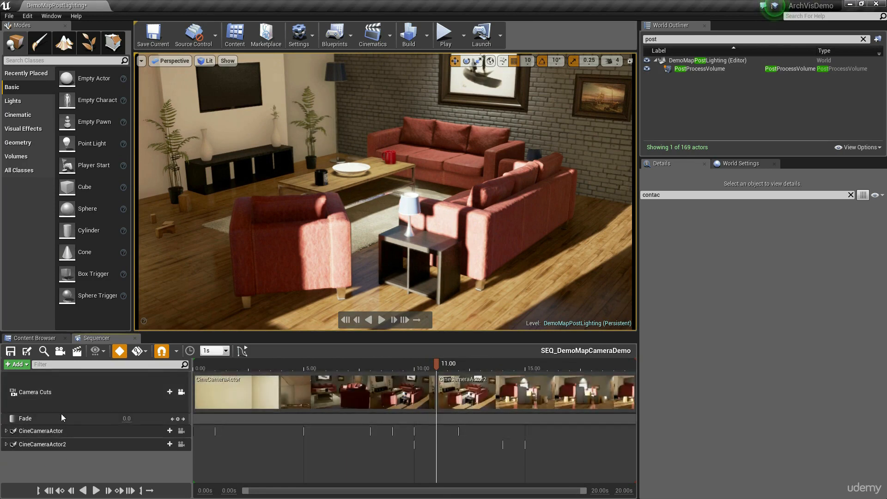
pyautogui.click(95, 419)
pyautogui.moveTo(437, 363); pyautogui.dragTo(423, 375)
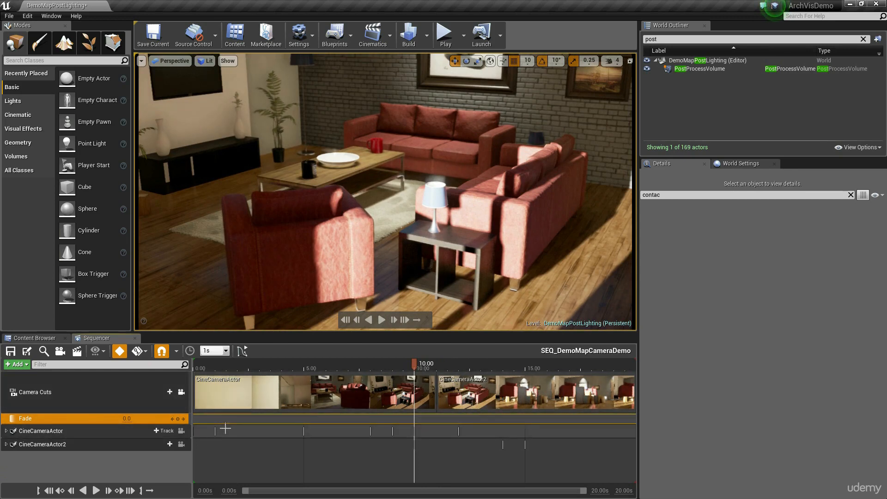
pyautogui.click(126, 418)
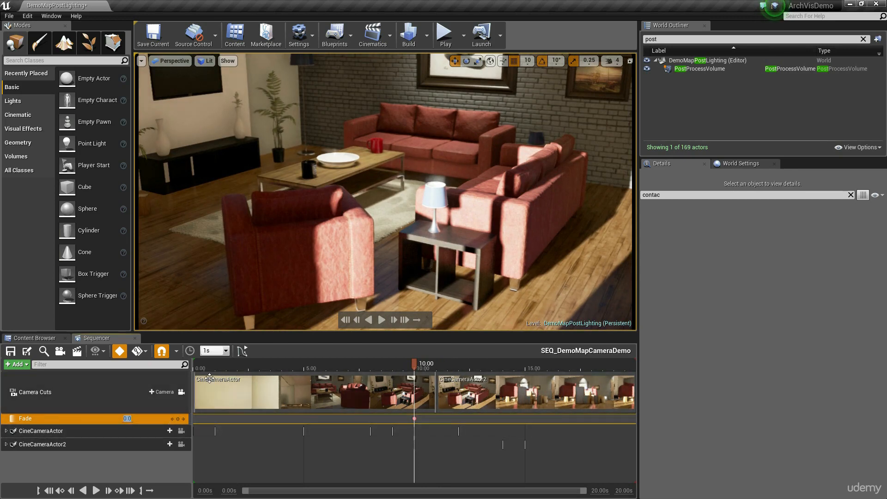
# Step: Keyframe the Fade track to 1.0 at 11.00 seconds and to 0.0 at 12.00 seconds
pyautogui.moveTo(418, 365); pyautogui.dragTo(434, 364)
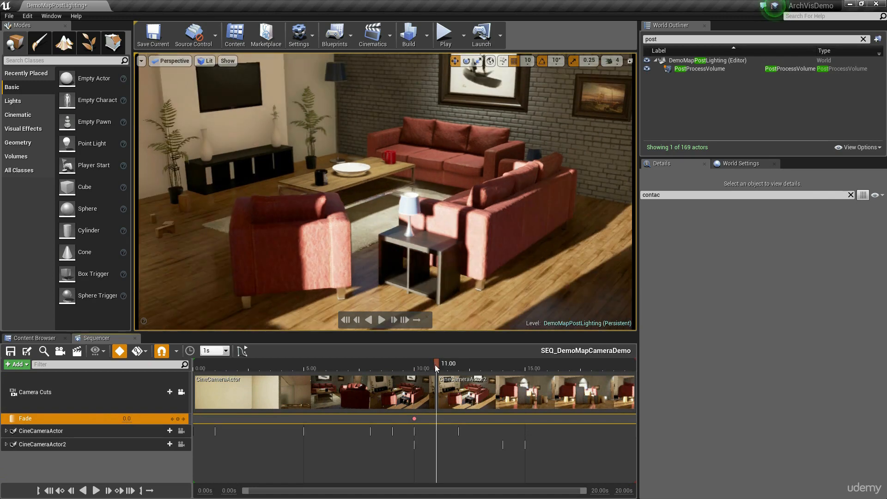
pyautogui.click(177, 419)
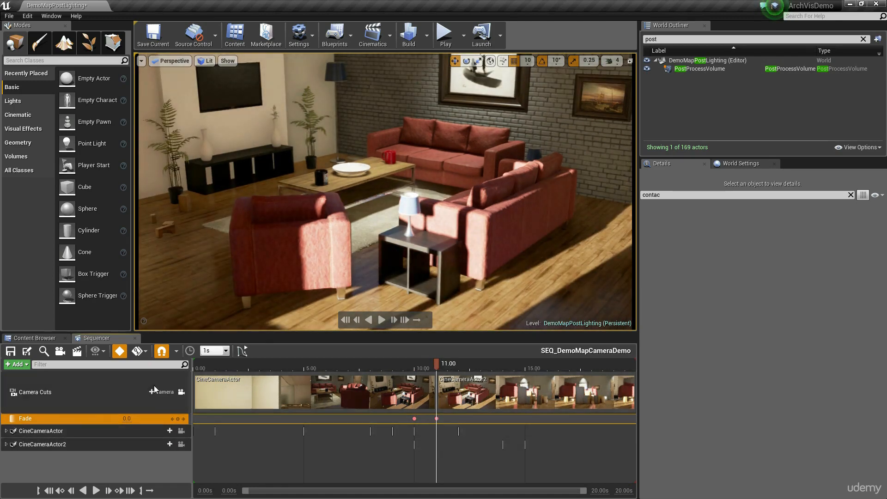
pyautogui.write('1')
pyautogui.press('Return')
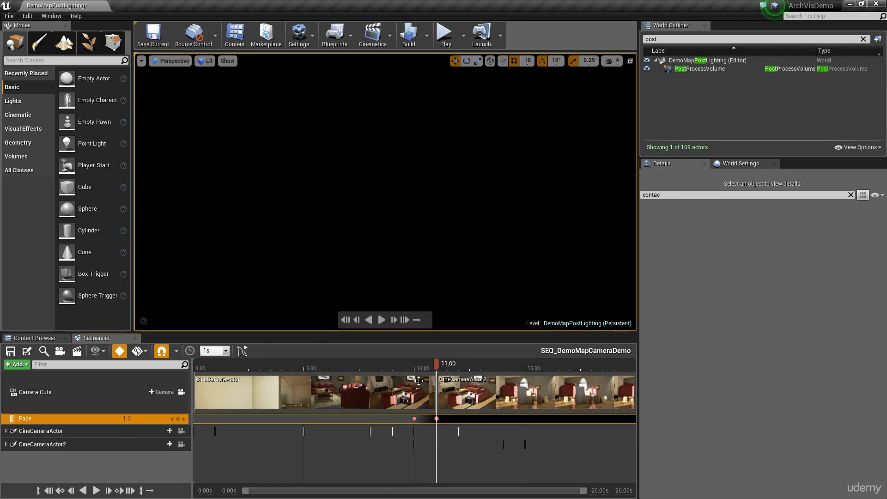
pyautogui.click(450, 369)
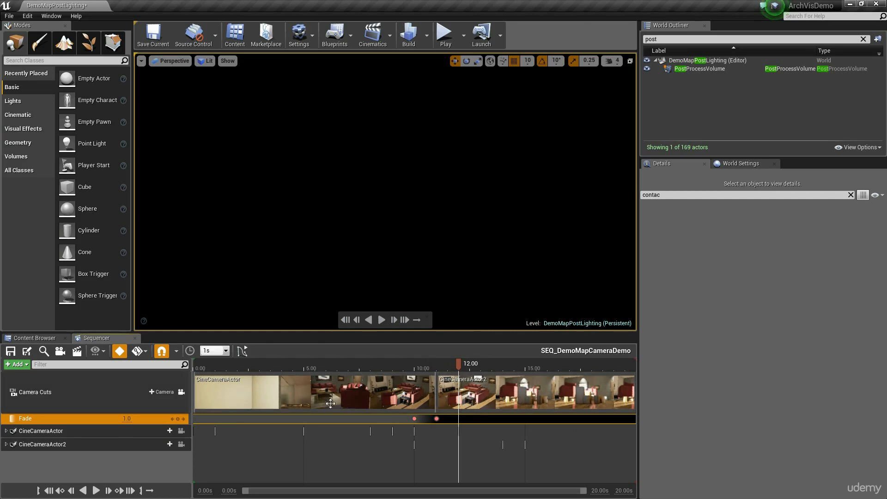
pyautogui.click(129, 417)
pyautogui.write('0')
pyautogui.press('Return')
# Step: Play the fade transition from 8.00 seconds and review the track types that can be added to the sequence
pyautogui.click(378, 370)
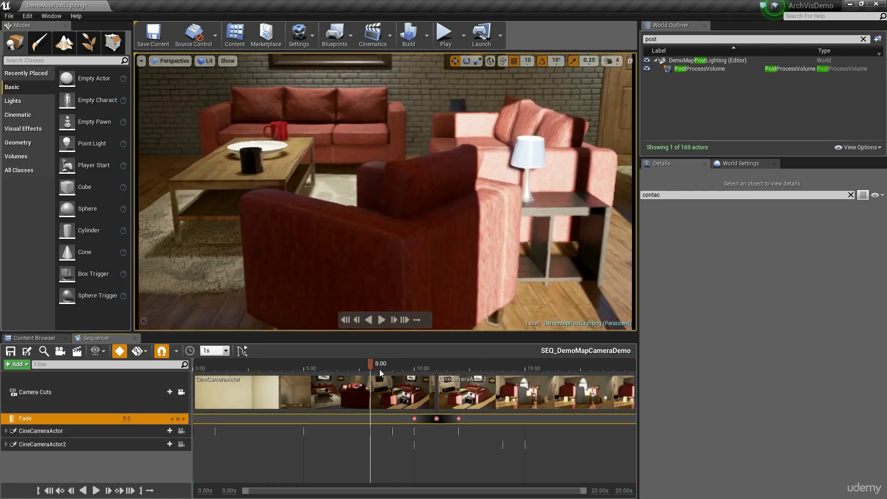
pyautogui.press('space')
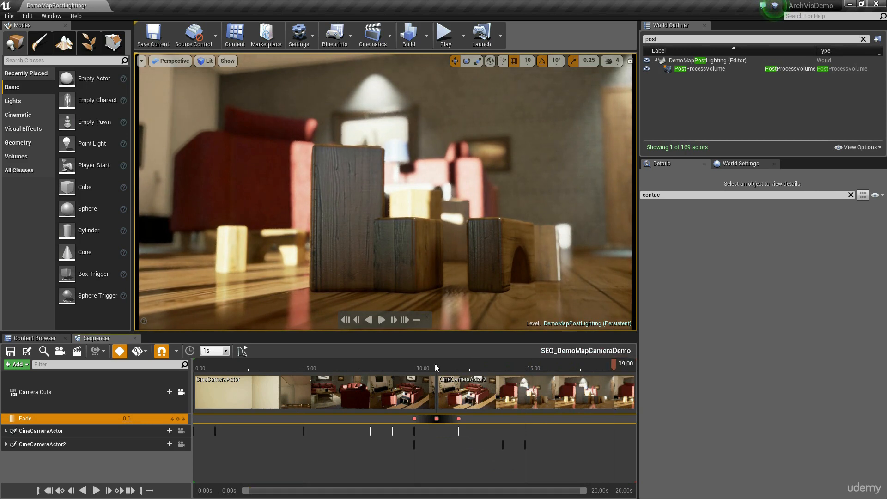
pyautogui.click(46, 473)
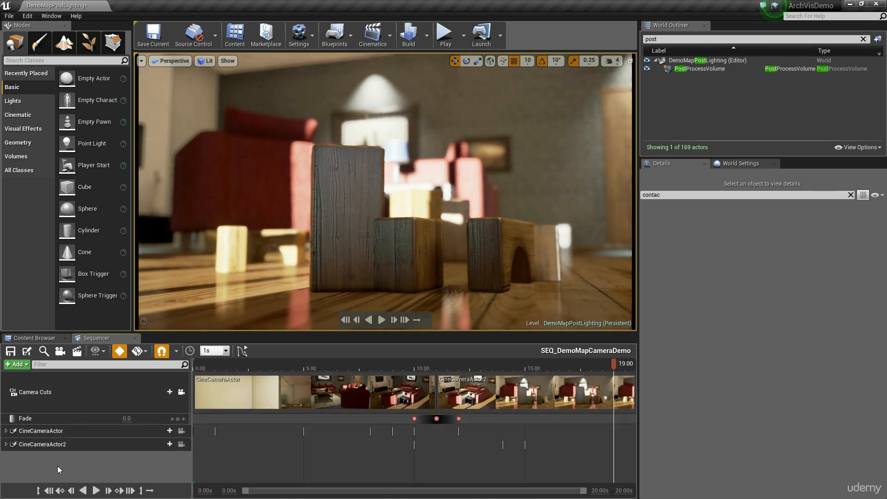
pyautogui.click(27, 365)
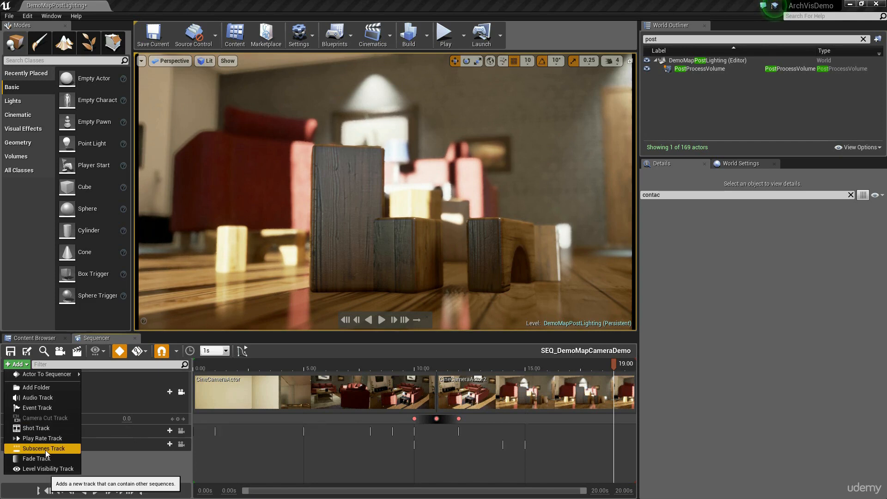
pyautogui.click(359, 4)
# Step: Unlock the viewport from Camera Cuts and create a new cine camera at 12.00 seconds from a low view behind the dark side table
pyautogui.moveTo(638, 381); pyautogui.dragTo(459, 406)
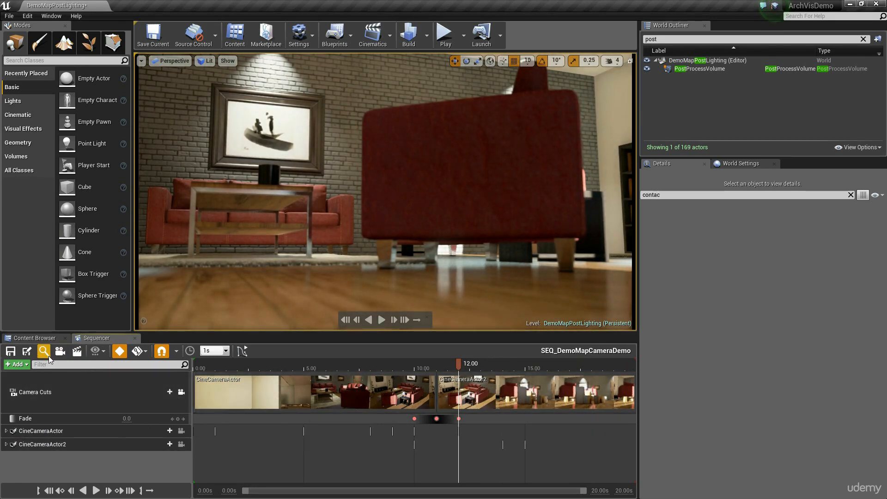
pyautogui.click(181, 392)
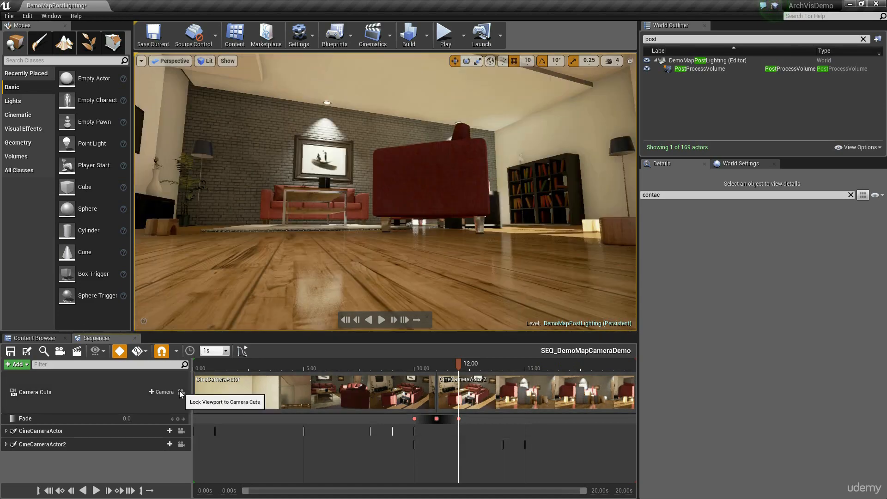
pyautogui.moveTo(385, 191); pyautogui.dragTo(608, 197, button='right')
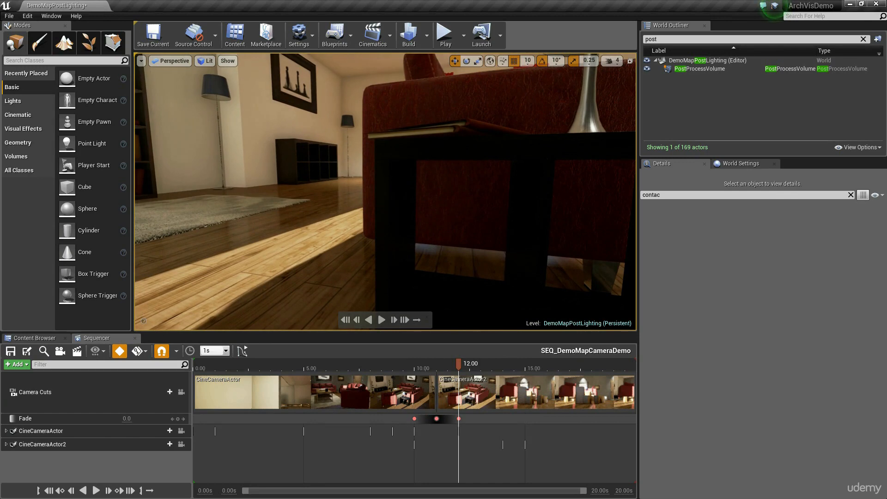
pyautogui.click(60, 352)
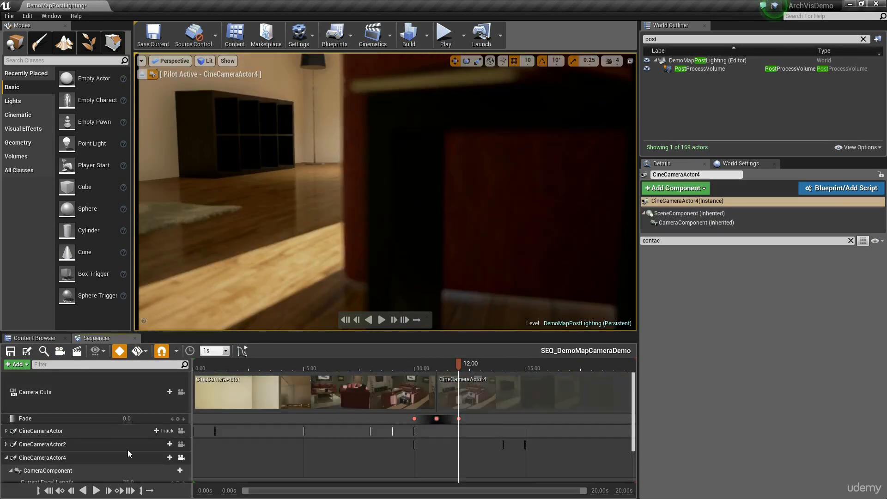
# Step: Keyframe CineCameraActor4's transform at 12.00 seconds, and at 18.00 seconds with the camera moved to face the curtained window
pyautogui.scroll(-2, 134, 451)
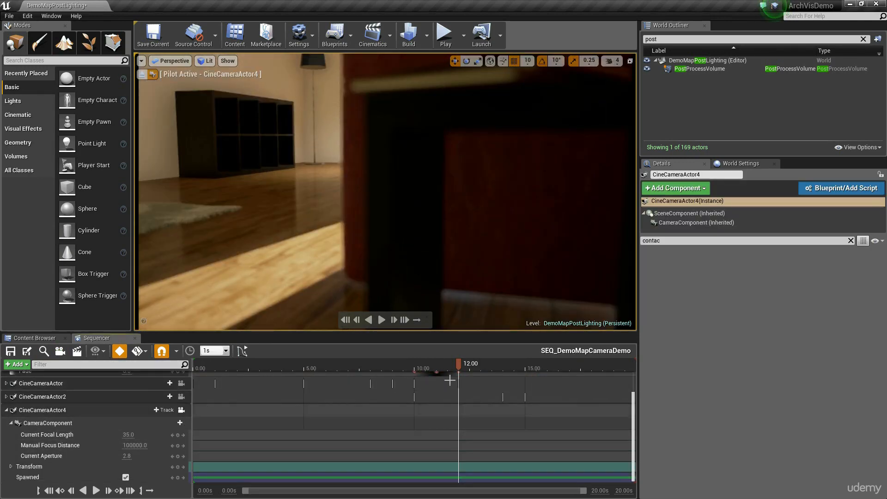
pyautogui.click(46, 466)
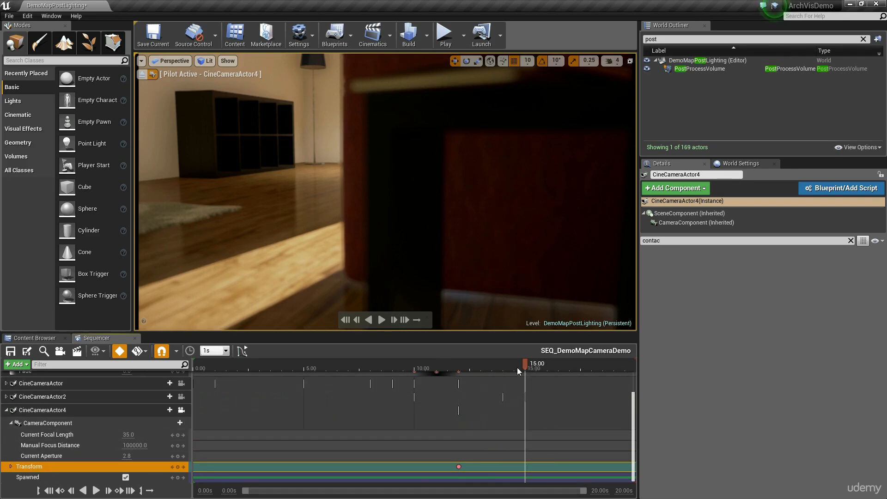
pyautogui.moveTo(516, 367); pyautogui.dragTo(589, 367)
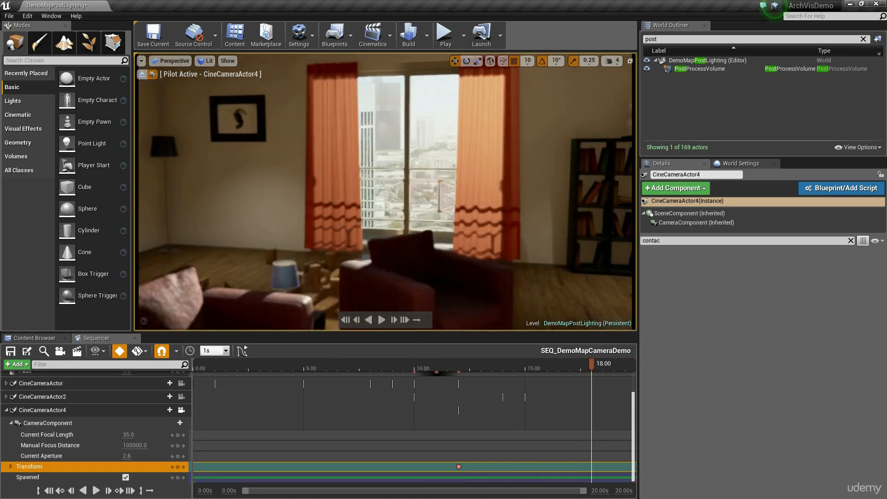
pyautogui.moveTo(385, 191); pyautogui.dragTo(421, 175, button='right')
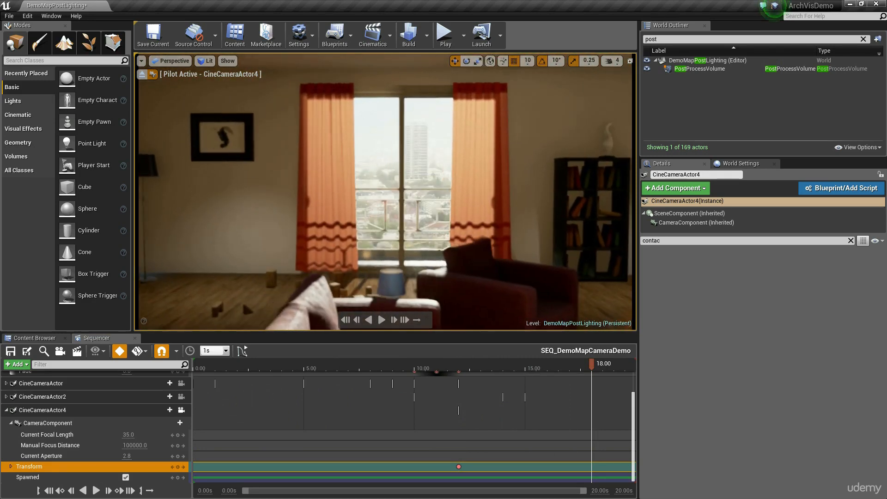
pyautogui.moveTo(591, 365); pyautogui.dragTo(457, 406)
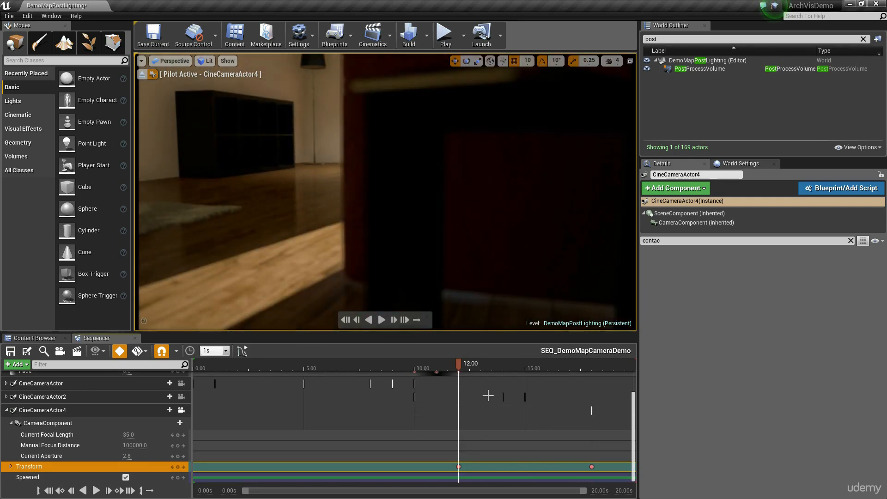
# Step: Keyframe CineCameraActor4's Manual Focus Distance to about 106.6 at 12.00 seconds and about 200.9 at 16.00 seconds
pyautogui.click(74, 445)
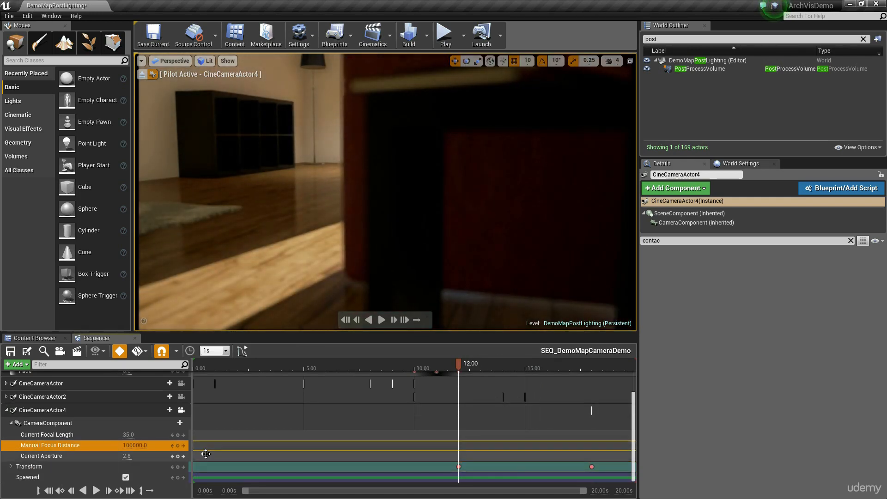
pyautogui.moveTo(135, 445); pyautogui.dragTo(102, 446)
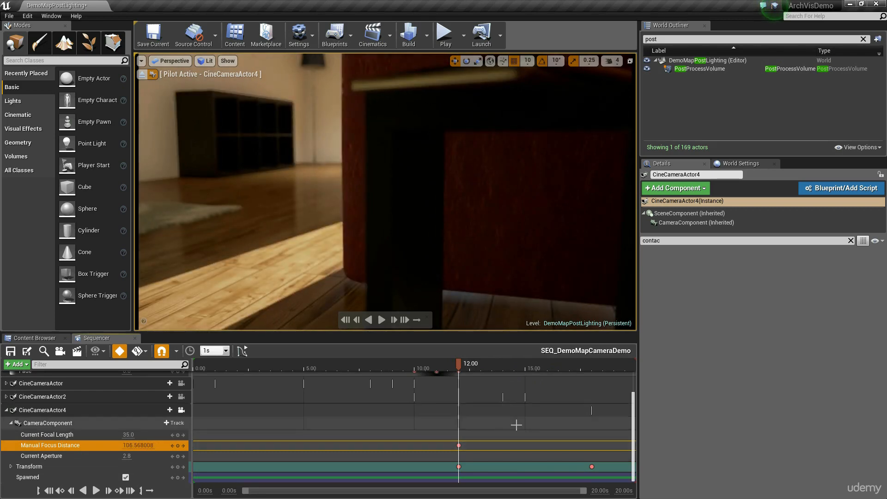
pyautogui.moveTo(468, 370); pyautogui.dragTo(546, 394)
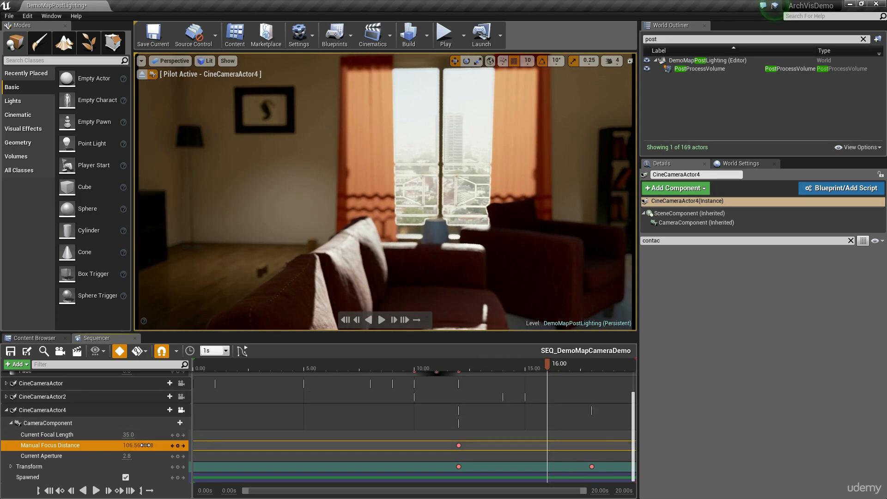
pyautogui.moveTo(150, 445); pyautogui.dragTo(182, 446)
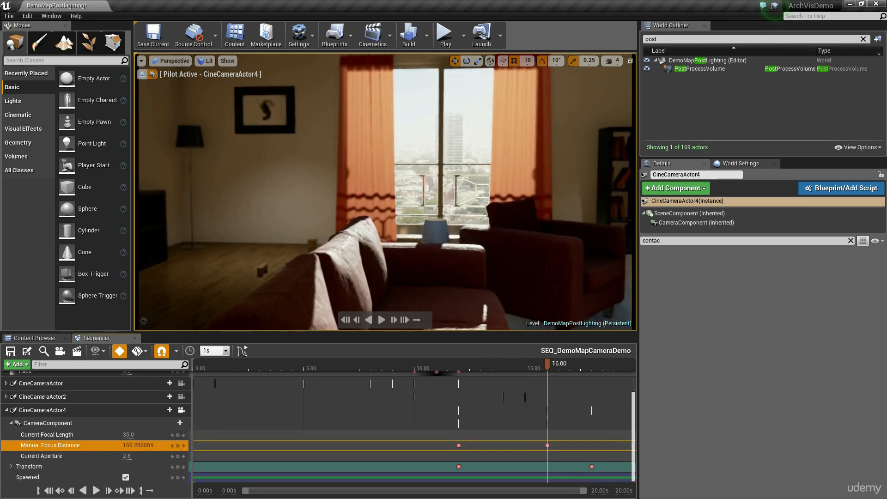
# Step: Keyframe CineCameraActor4's Manual Focus Distance to 600 at 18.00 seconds
pyautogui.click(590, 368)
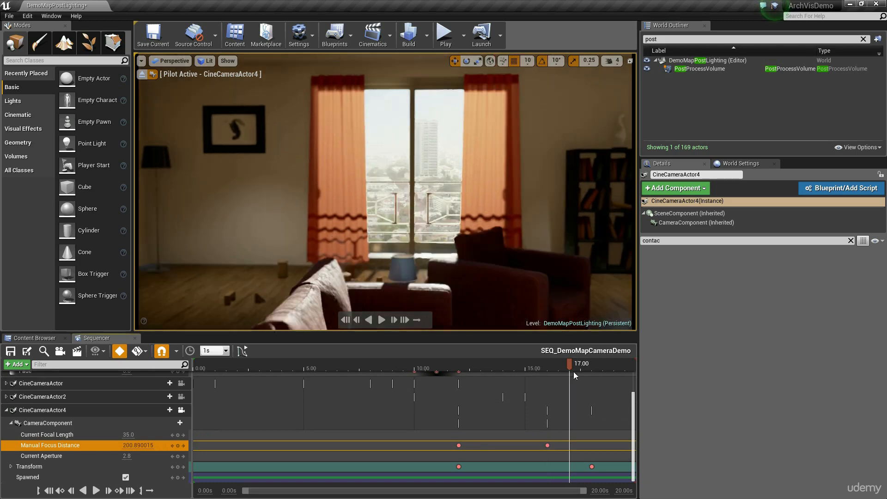
pyautogui.moveTo(140, 446); pyautogui.dragTo(194, 446)
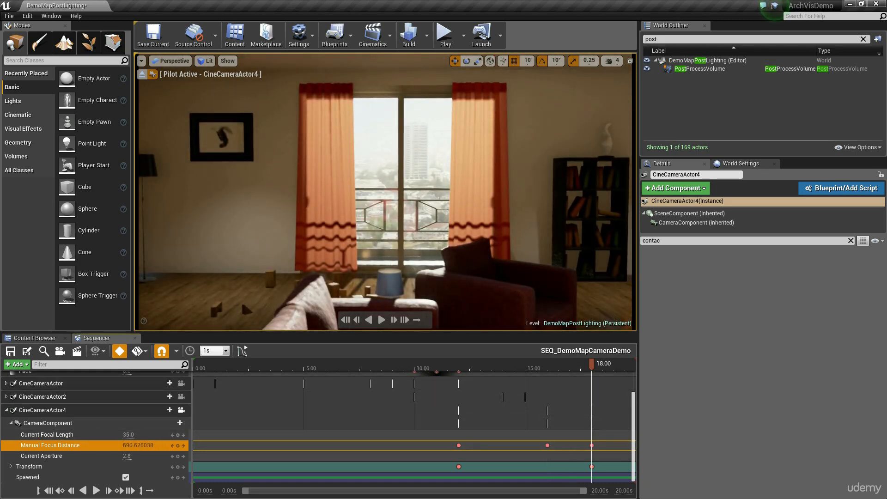
pyautogui.moveTo(141, 446); pyautogui.dragTo(190, 446)
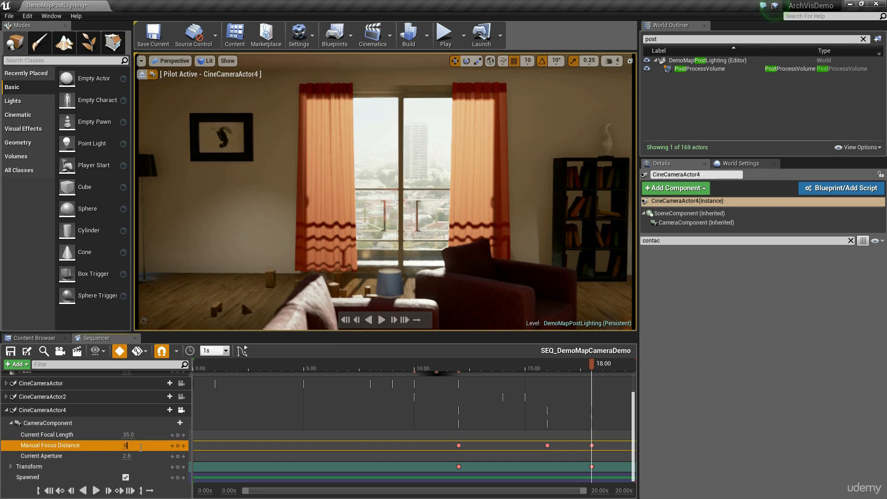
pyautogui.write('00')
pyautogui.press('Return')
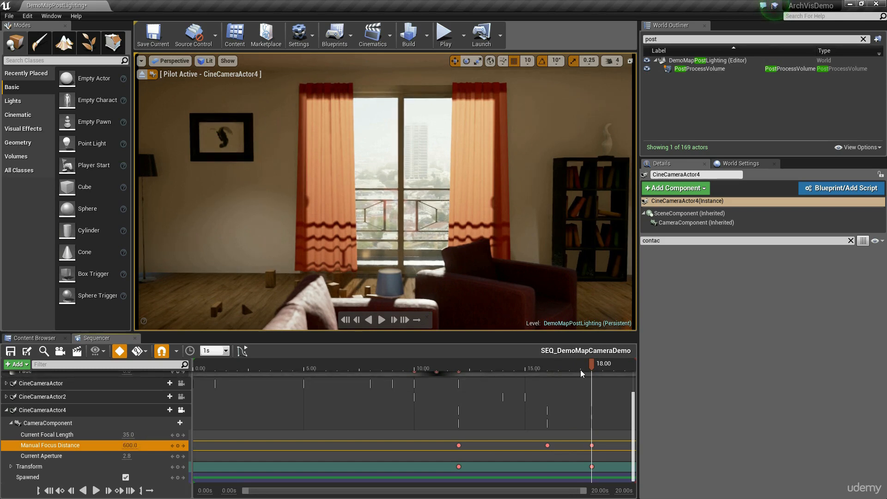
# Step: Play the CineCameraActor4 move to check its focus changes
pyautogui.moveTo(581, 374); pyautogui.dragTo(439, 389)
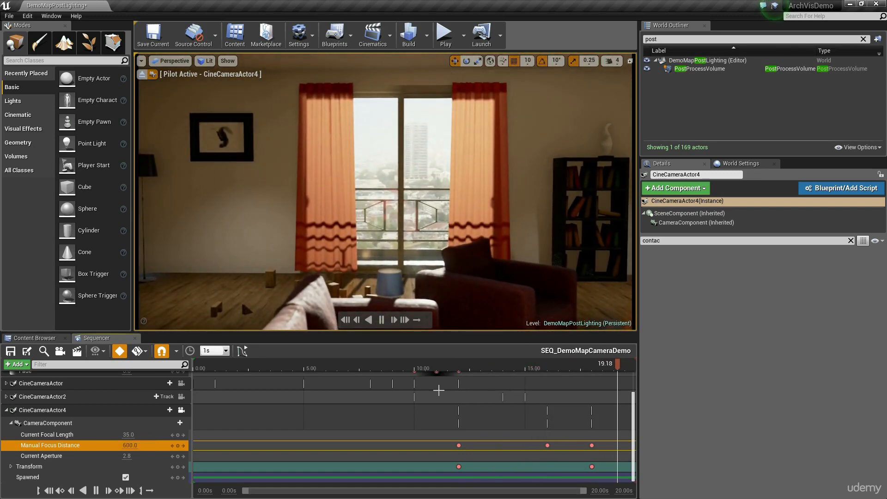
pyautogui.press('space')
pyautogui.press('space')
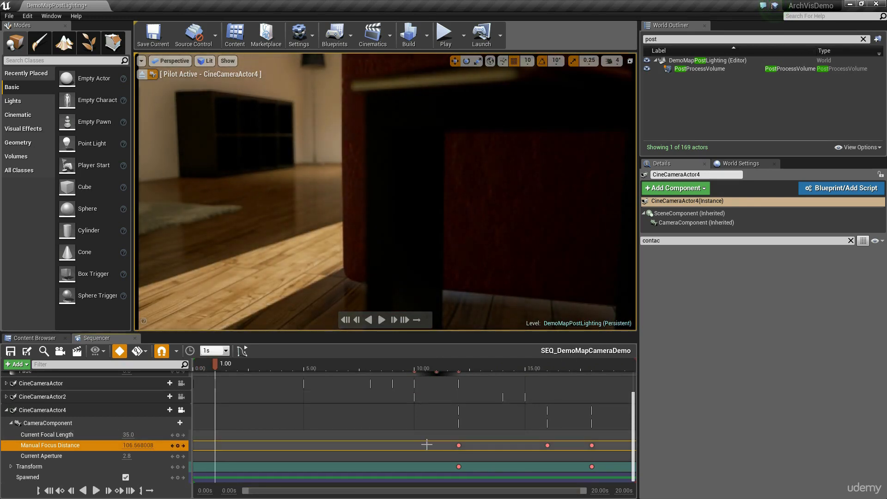
# Step: Extend the timeline's visible range to end at 22.00 seconds
pyautogui.keyDown('ctrl'); pyautogui.scroll(-1, 426, 444); pyautogui.keyUp('ctrl')
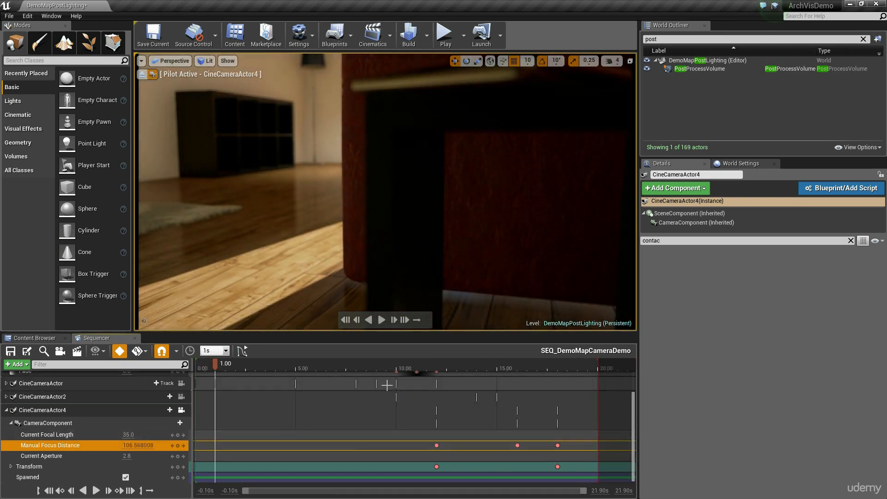
pyautogui.moveTo(550, 434); pyautogui.dragTo(449, 466)
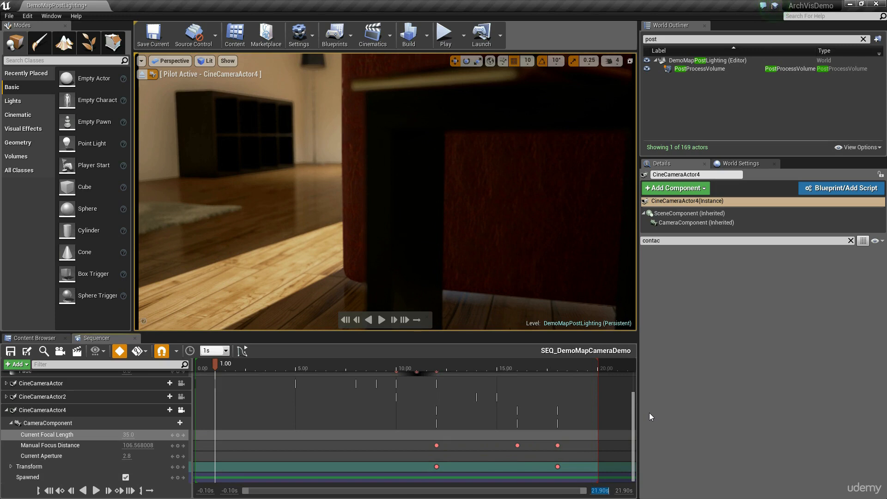
pyautogui.write('22')
pyautogui.press('Return')
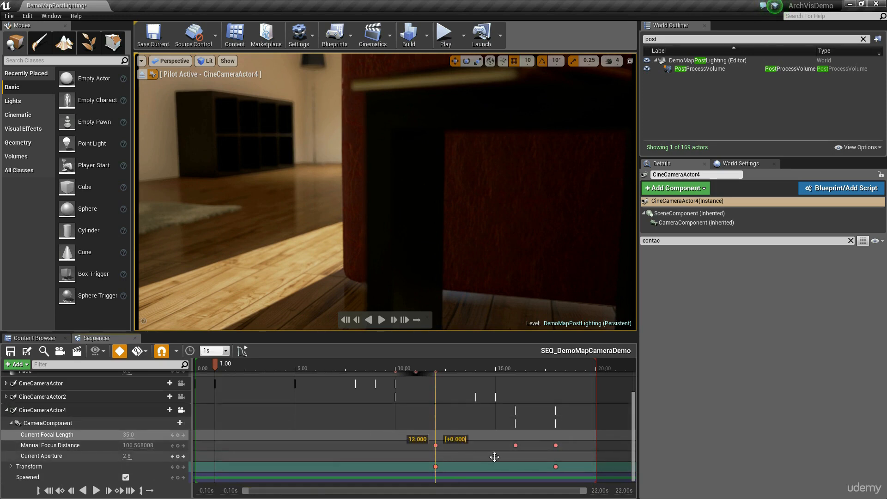
# Step: Shift all CineCameraActor4 Transform and Manual Focus Distance keys 2 seconds forward, so the shot runs from 14.00 to 20.00 seconds
pyautogui.click(555, 466)
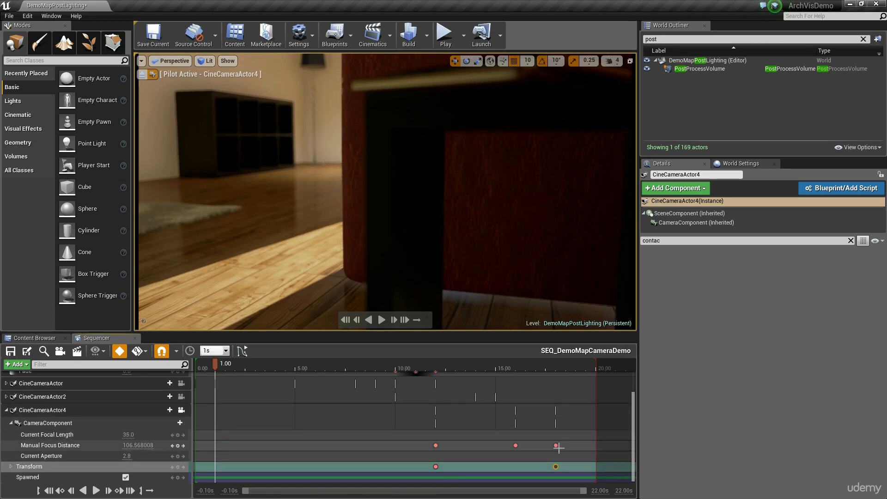
pyautogui.keyDown('shift'); pyautogui.click(554, 445); pyautogui.keyUp('shift')
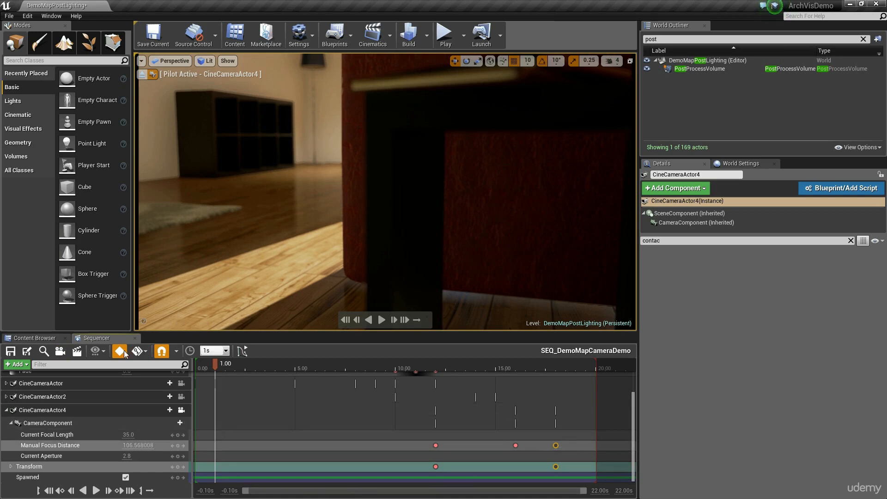
pyautogui.moveTo(568, 468); pyautogui.dragTo(468, 446)
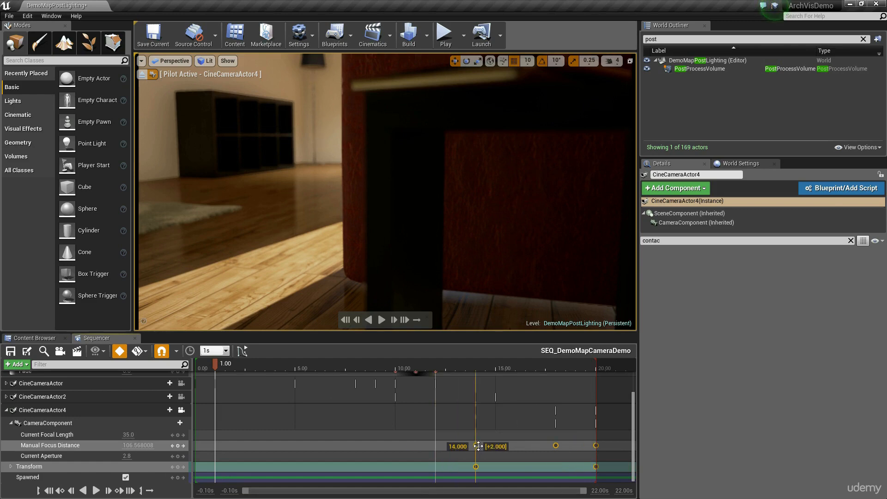
pyautogui.moveTo(393, 372); pyautogui.dragTo(475, 372)
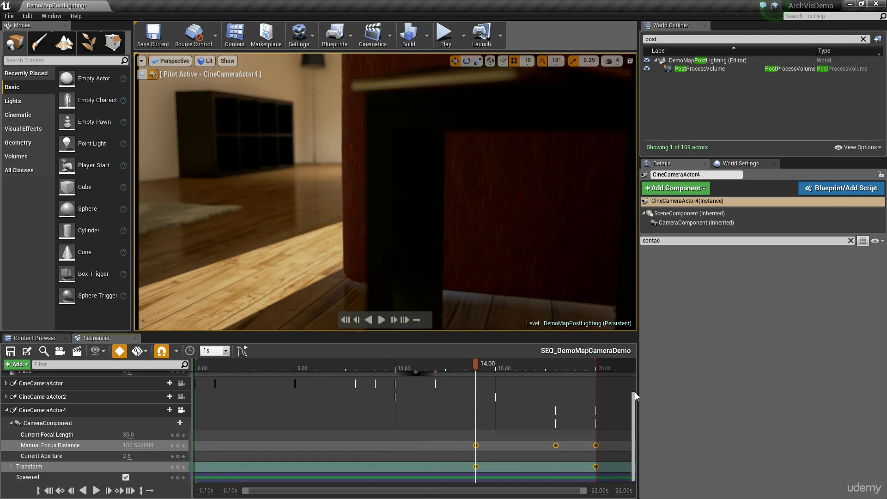
# Step: Stop piloting CineCameraActor4 and lock the viewport to the Camera Cuts track
pyautogui.scroll(3, 633, 387)
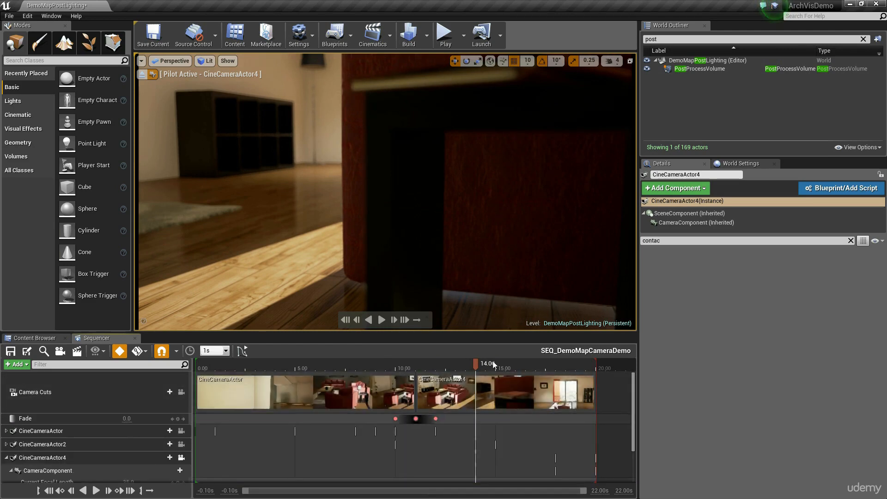
pyautogui.moveTo(457, 372); pyautogui.dragTo(504, 376)
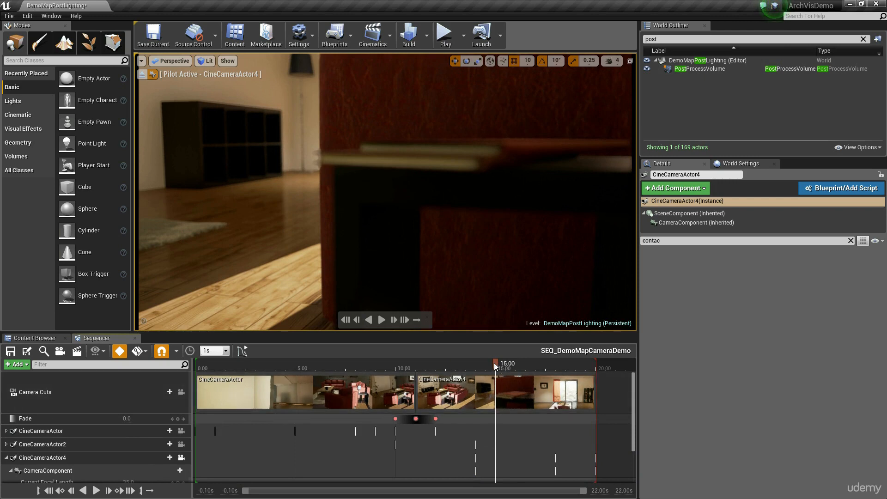
pyautogui.moveTo(492, 364); pyautogui.dragTo(274, 364)
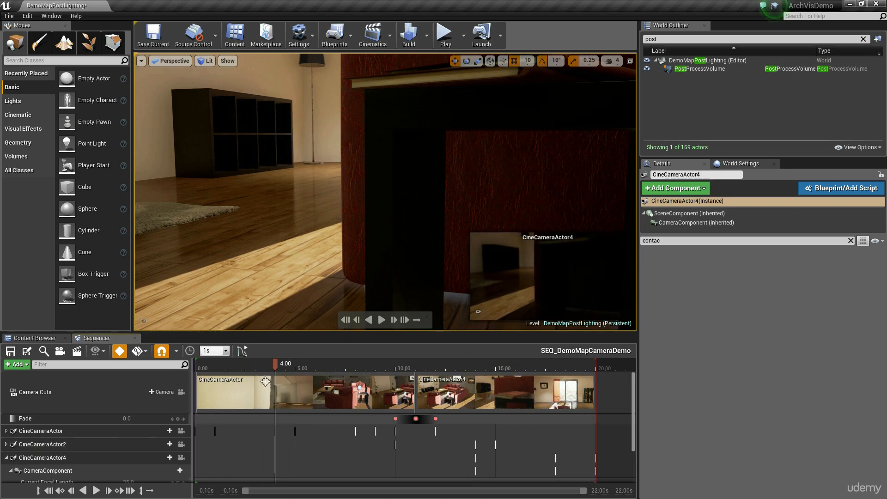
pyautogui.click(181, 391)
# Step: Replace the CineCameraActor4 camera cut at 11.00 seconds with a cut to CineCameraActor2
pyautogui.moveTo(275, 365); pyautogui.dragTo(414, 387)
pyautogui.click(446, 386)
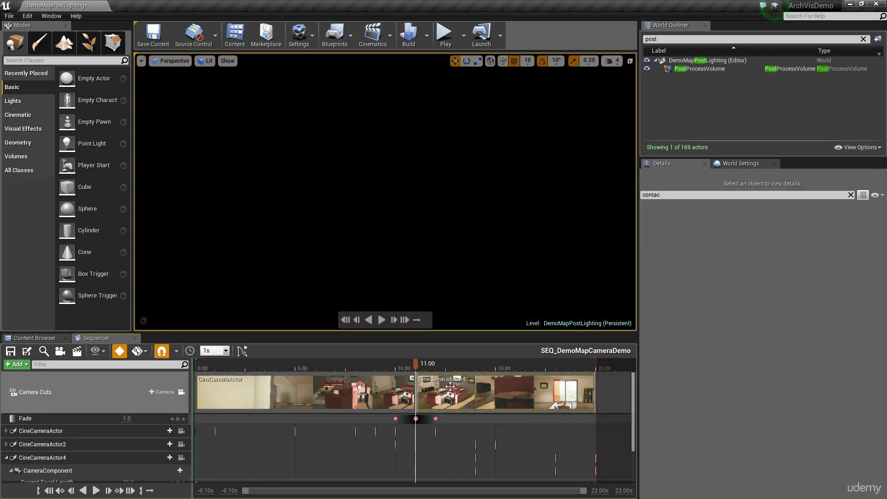
pyautogui.press('Delete')
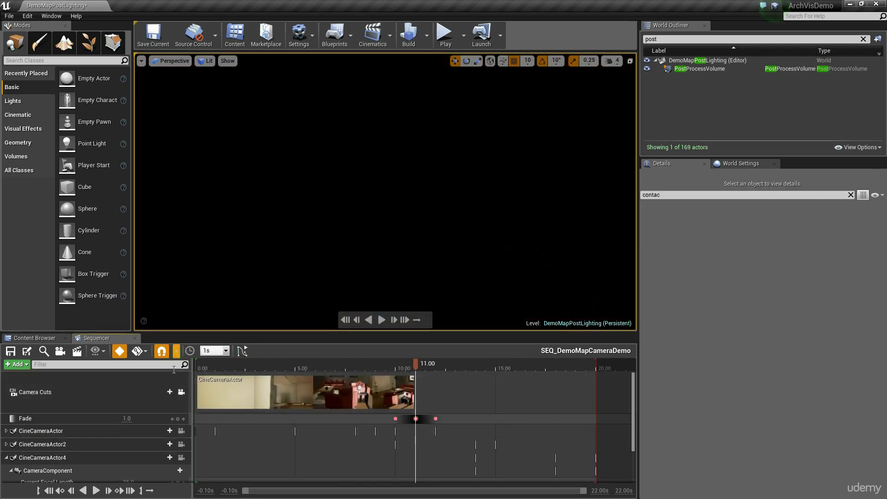
pyautogui.click(162, 391)
pyautogui.click(212, 427)
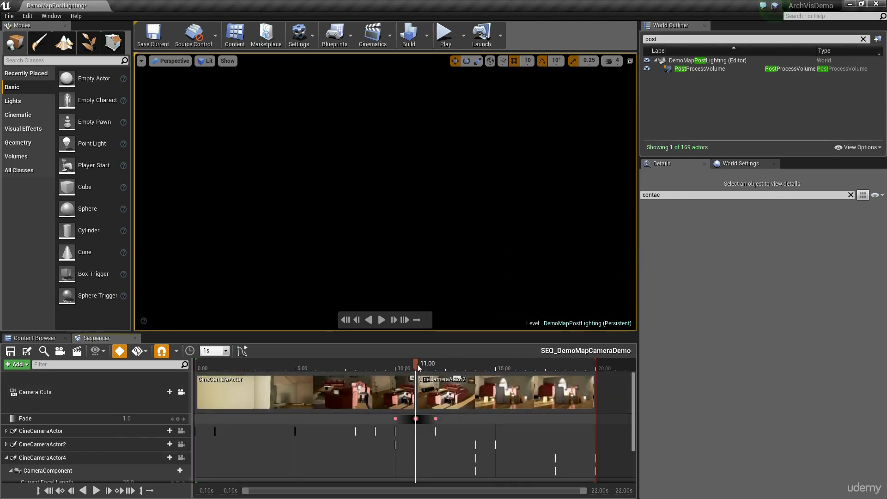
# Step: Move the start of the CineCameraActor2 camera cut to 12.00 seconds and play the shot to check where it ends
pyautogui.moveTo(417, 364); pyautogui.dragTo(435, 370)
pyautogui.press('space')
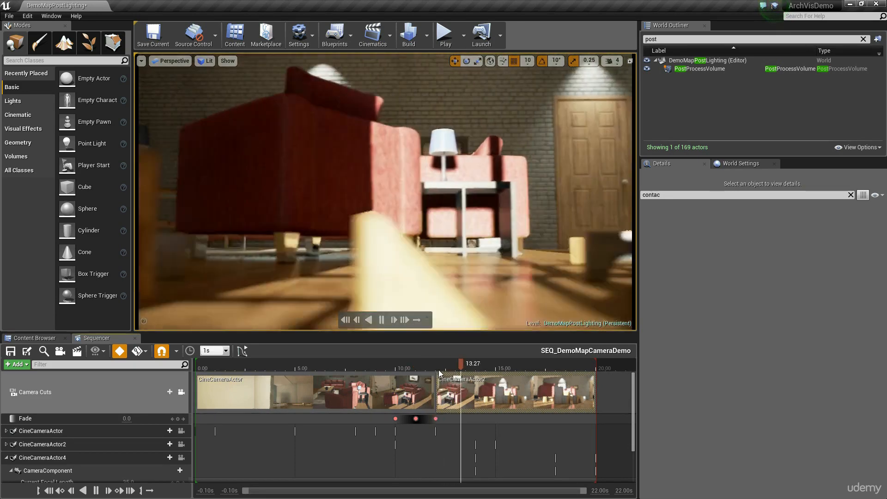
pyautogui.press('space')
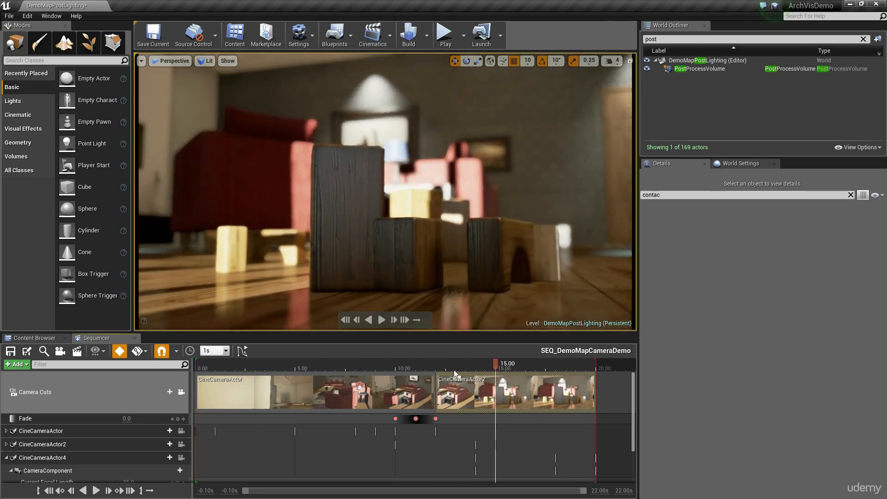
pyautogui.moveTo(437, 368); pyautogui.dragTo(488, 371)
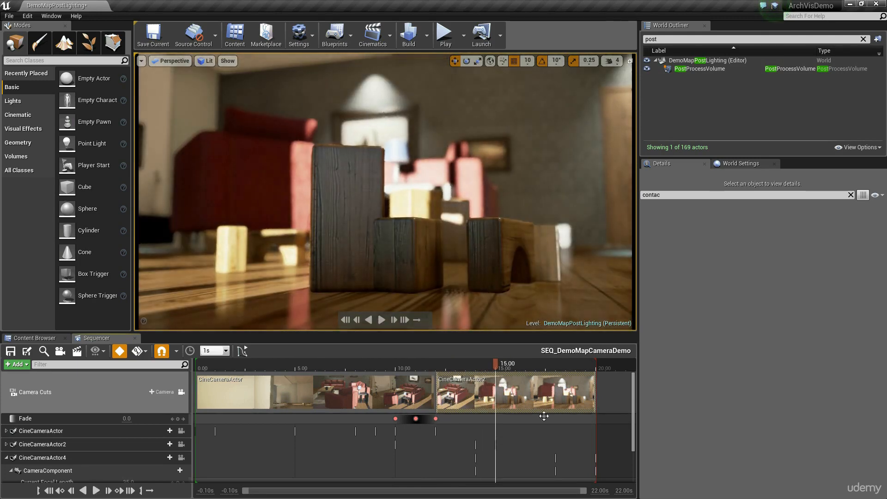
pyautogui.click(481, 365)
pyautogui.press('space')
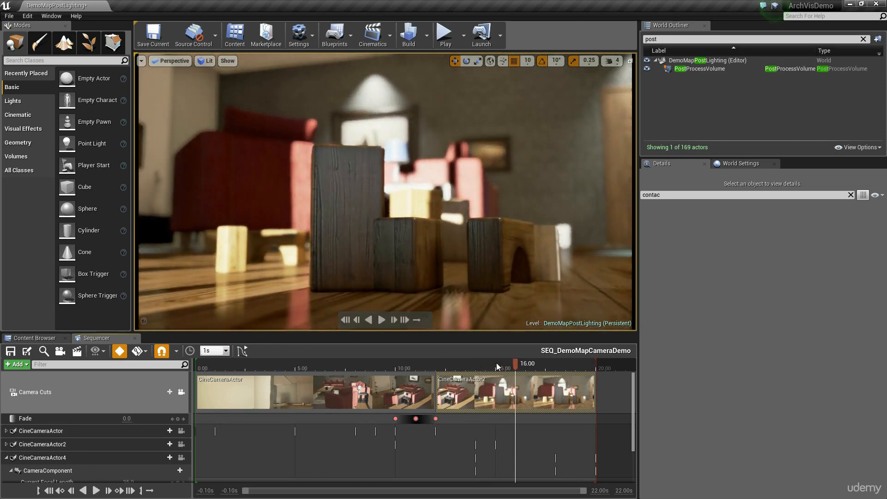
# Step: Add a camera cut to CineCameraActor4 at 15.00 seconds
pyautogui.moveTo(496, 362)
pyautogui.mouseDown()
pyautogui.moveTo(481, 365)
pyautogui.moveTo(492, 368)
pyautogui.mouseUp()
pyautogui.rightClick(155, 389)
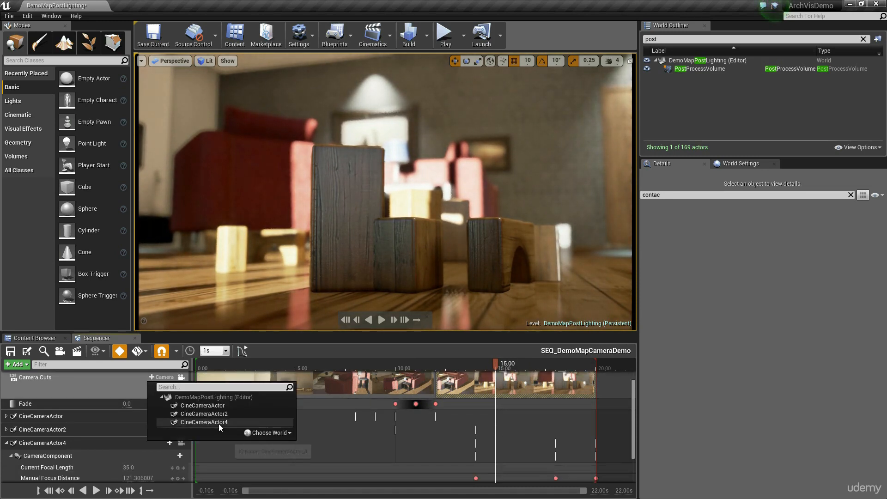
pyautogui.click(248, 411)
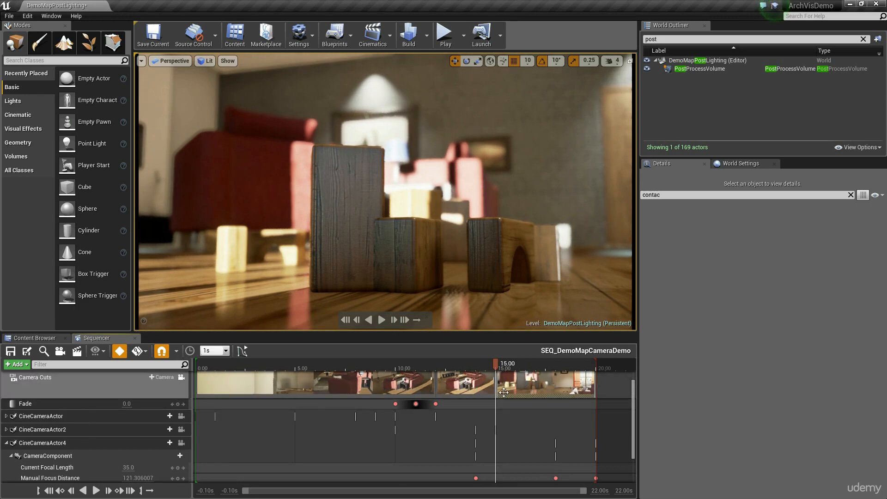
# Step: Play the sequence from 13.00 seconds across the cut between CineCameraActor2 and CineCameraActor4
pyautogui.click(454, 368)
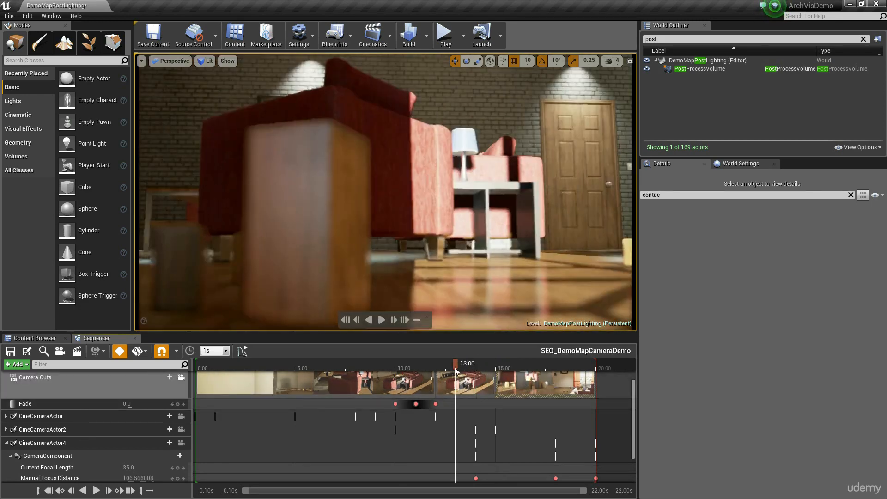
pyautogui.press('space')
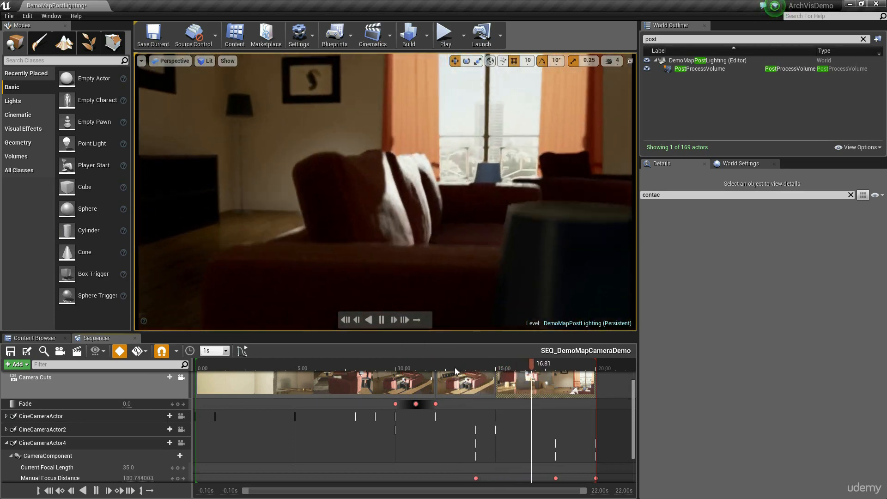
pyautogui.press('space')
# Step: Key a fade around the 15.00-second camera cut with Fade values of 1.0 at 15.00 and 0.0 at both 14.00 and 16.00 seconds
pyautogui.click(501, 367)
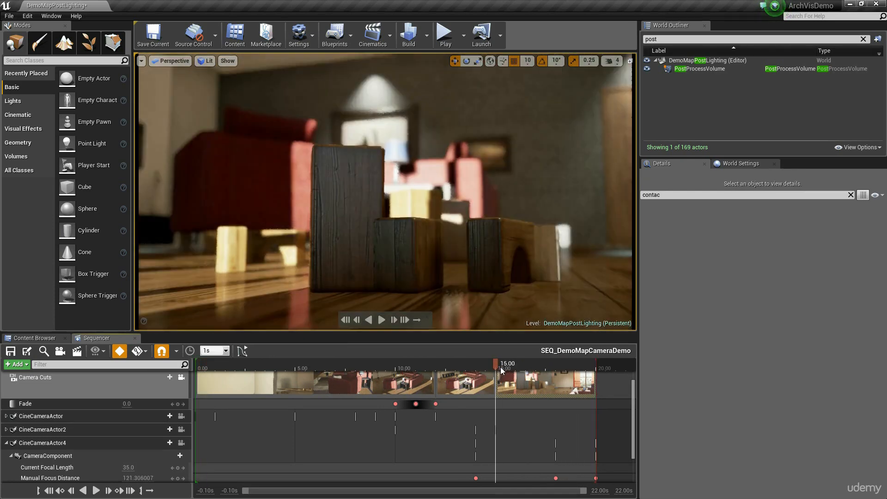
pyautogui.click(45, 404)
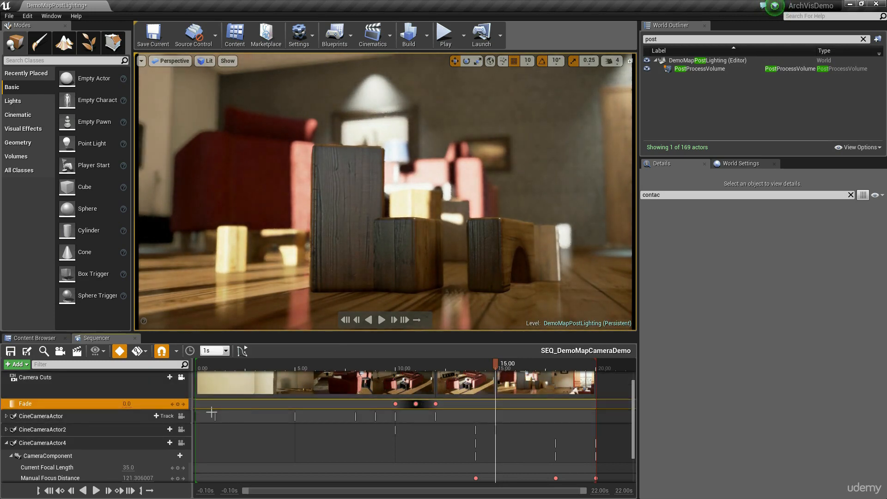
pyautogui.write('1')
pyautogui.press('Return')
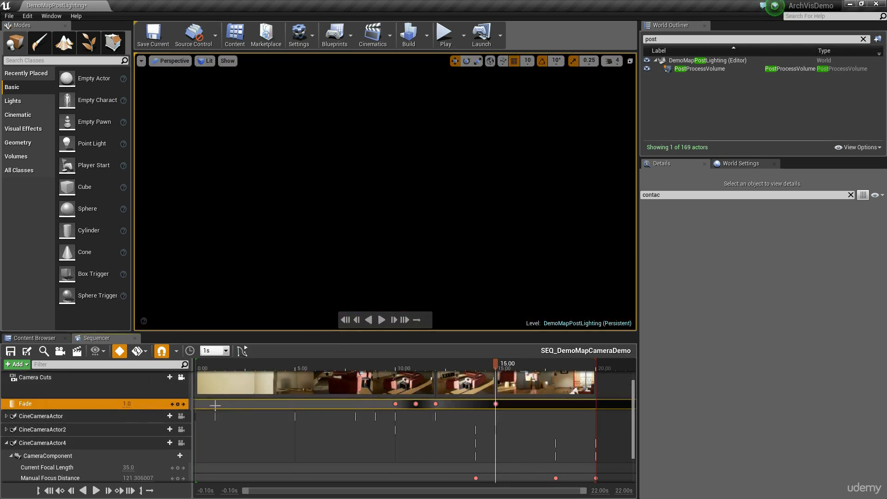
pyautogui.click(475, 368)
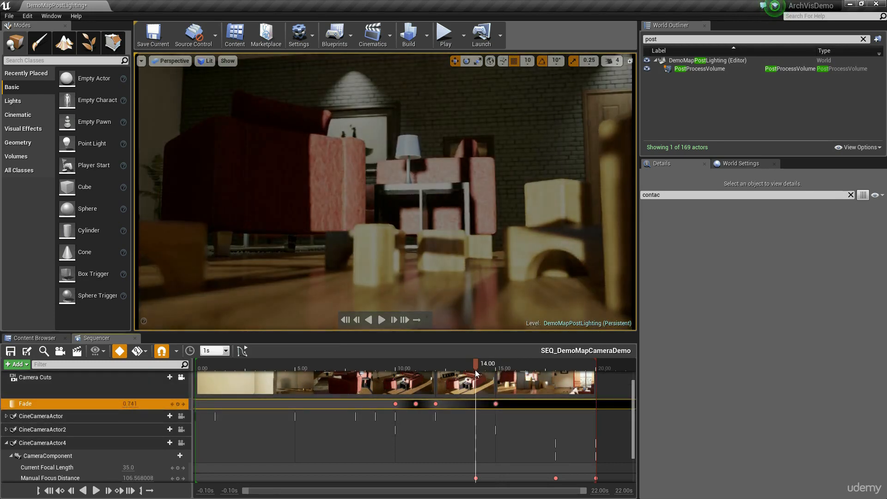
pyautogui.write('0')
pyautogui.press('Return')
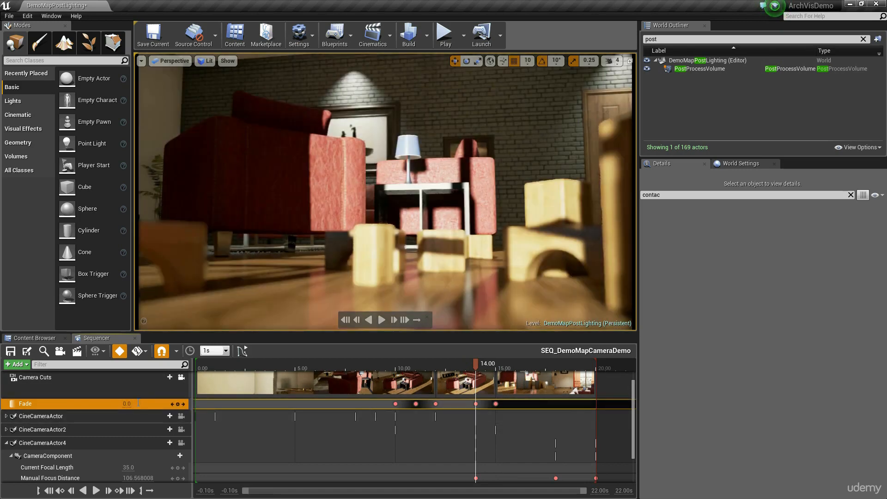
pyautogui.click(510, 364)
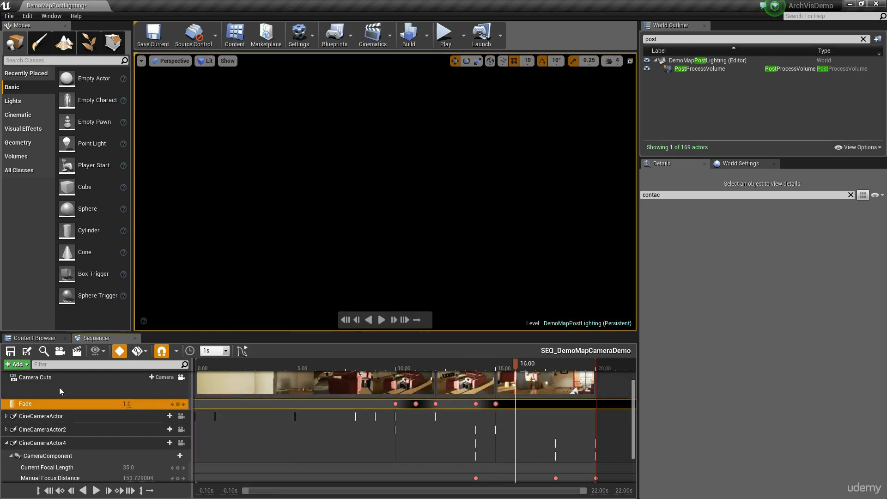
pyautogui.moveTo(129, 403); pyautogui.dragTo(106, 403)
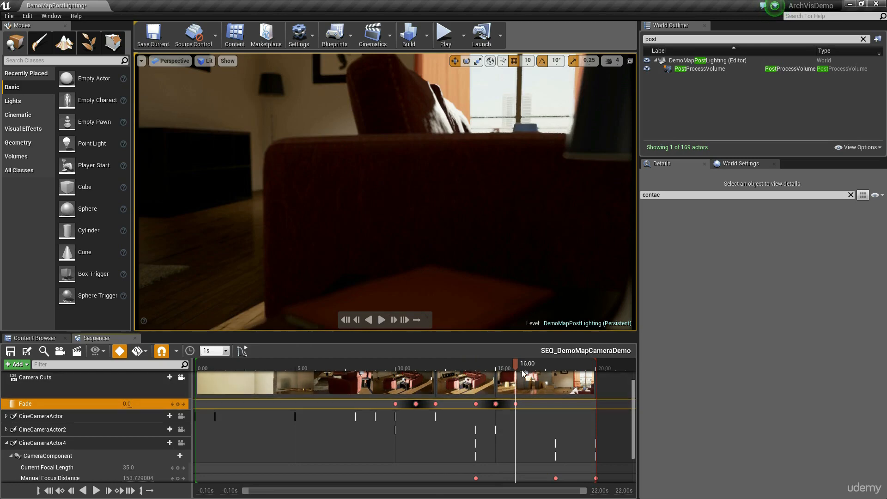
# Step: Key a closing fade-out with Fade values of 1.0 at 20.00 seconds and 0.0 at 19.00 seconds
pyautogui.click(594, 367)
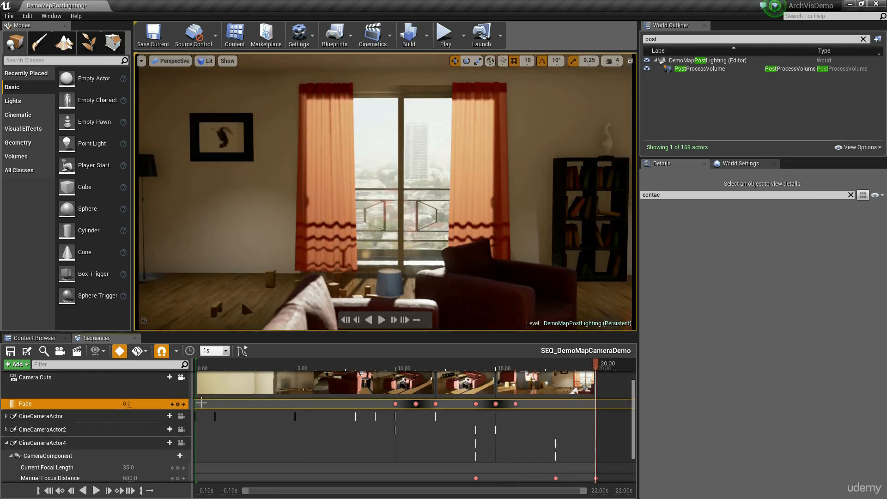
pyautogui.write('1')
pyautogui.press('Return')
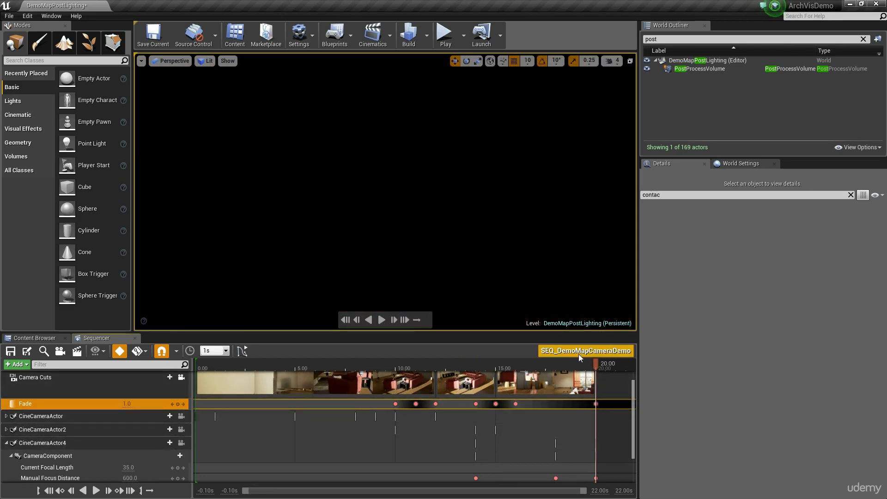
pyautogui.moveTo(591, 366); pyautogui.dragTo(576, 370)
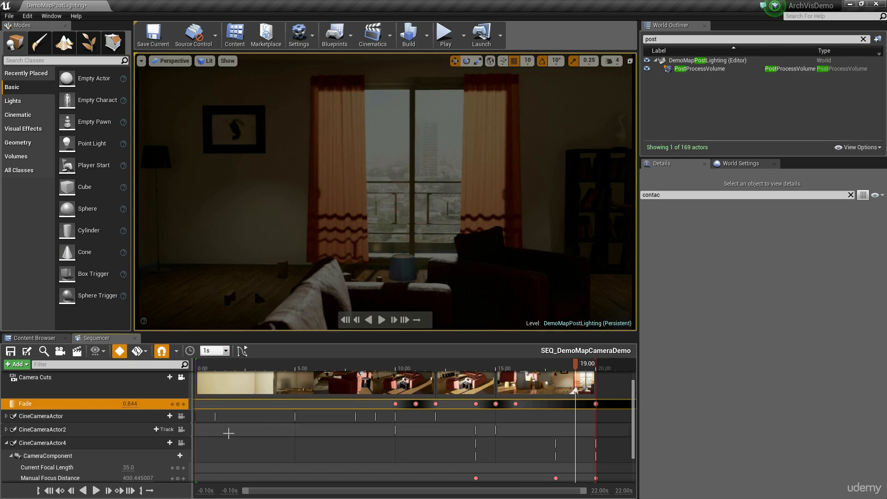
pyautogui.click(131, 404)
pyautogui.write('0')
pyautogui.press('Return')
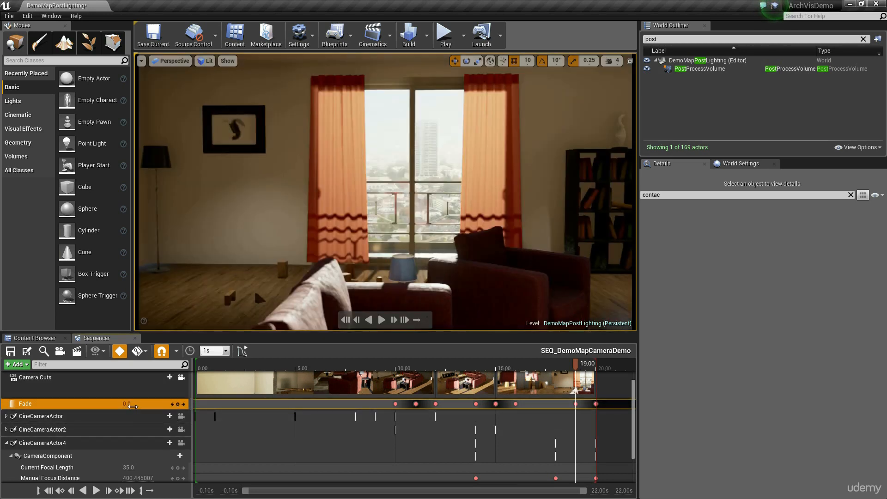
pyautogui.click(227, 354)
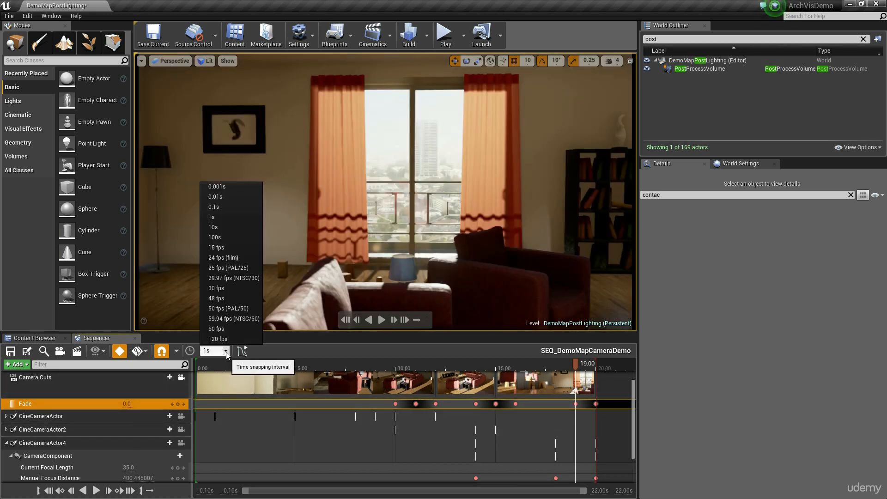
pyautogui.click(226, 352)
# Step: Key an opening fade-in with Fade values of 1.0 at 0.00 seconds and 0.0 at 1.00 second
pyautogui.moveTo(575, 364); pyautogui.dragTo(209, 386)
pyautogui.click(79, 396)
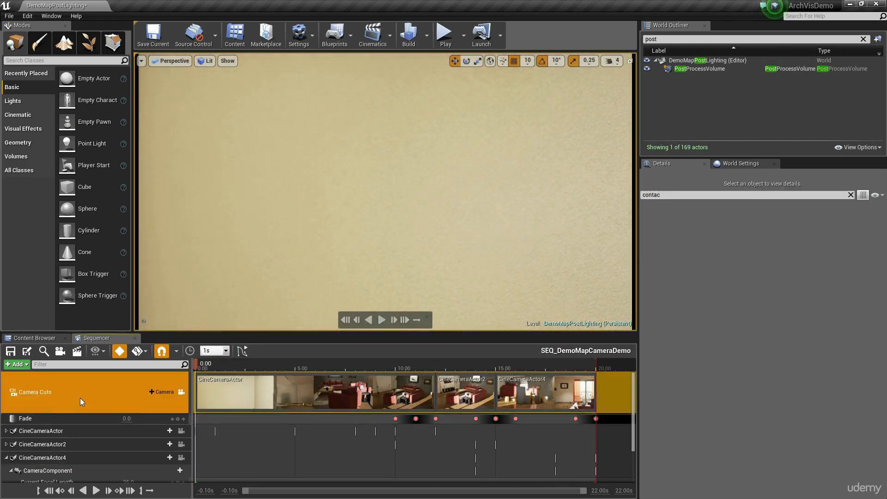
pyautogui.click(57, 417)
pyautogui.moveTo(123, 414); pyautogui.dragTo(215, 365)
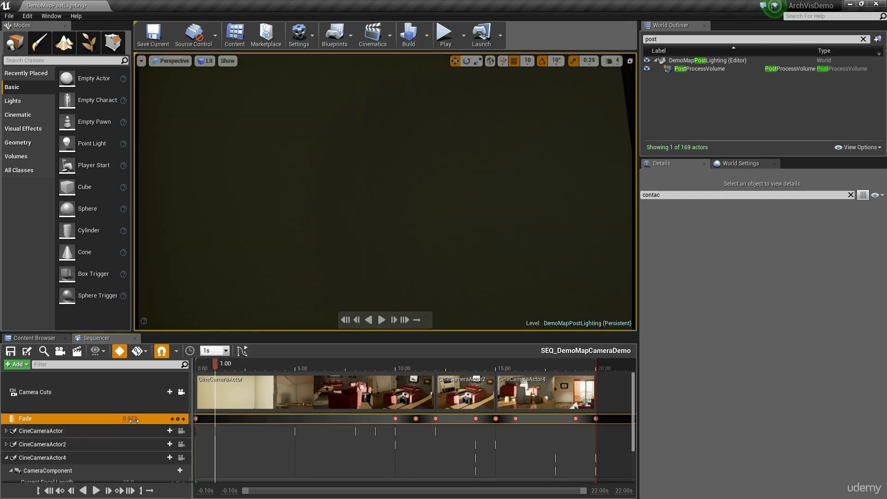
pyautogui.write('0')
pyautogui.press('Return')
# Step: Play the sequence from the beginning past the first fade transition to check the fades
pyautogui.press('Up')
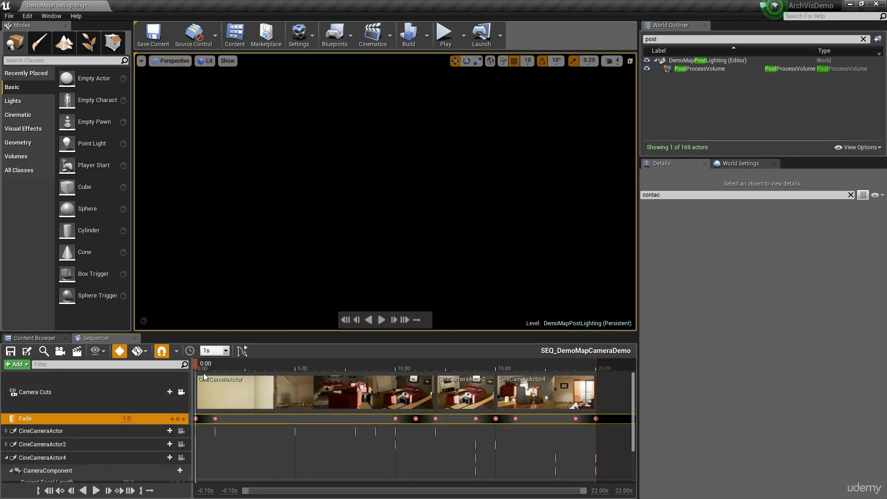
pyautogui.press('space')
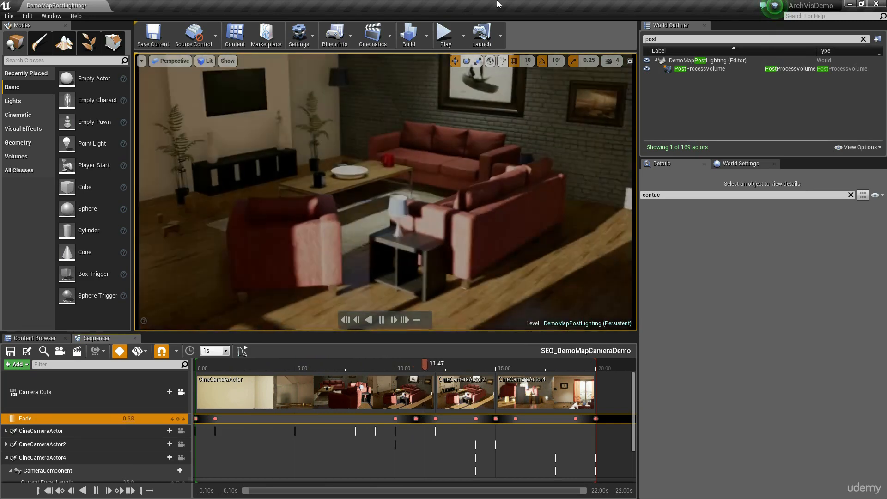
pyautogui.press('space')
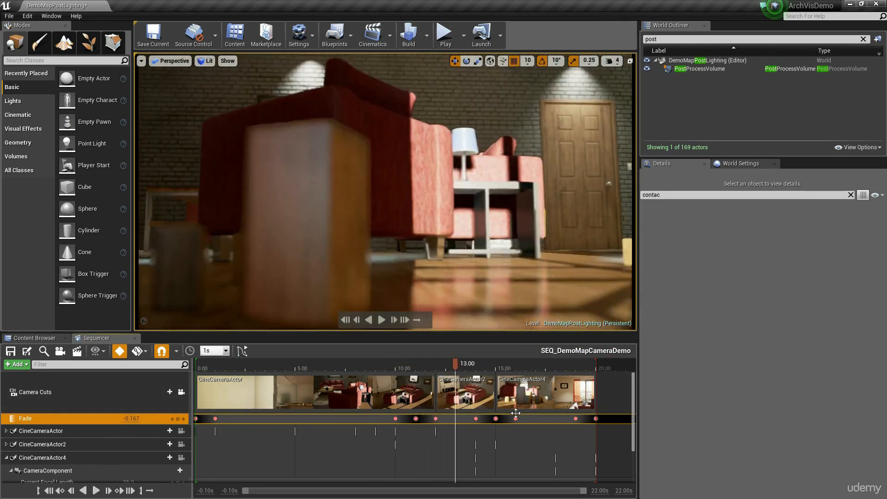
# Step: Move the start of the CineCameraActor2 camera cut to 11.00 seconds and replay the sequence from the first camera's shot
pyautogui.moveTo(436, 393); pyautogui.dragTo(416, 392)
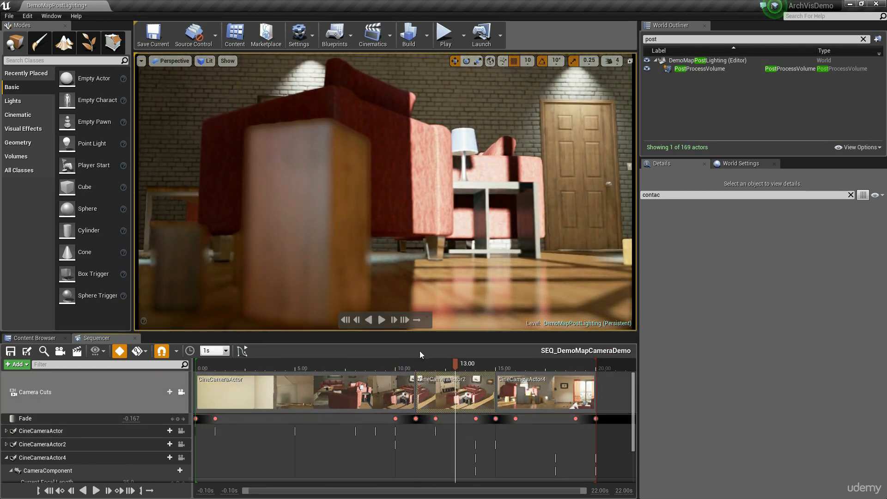
pyautogui.click(317, 366)
pyautogui.press('space')
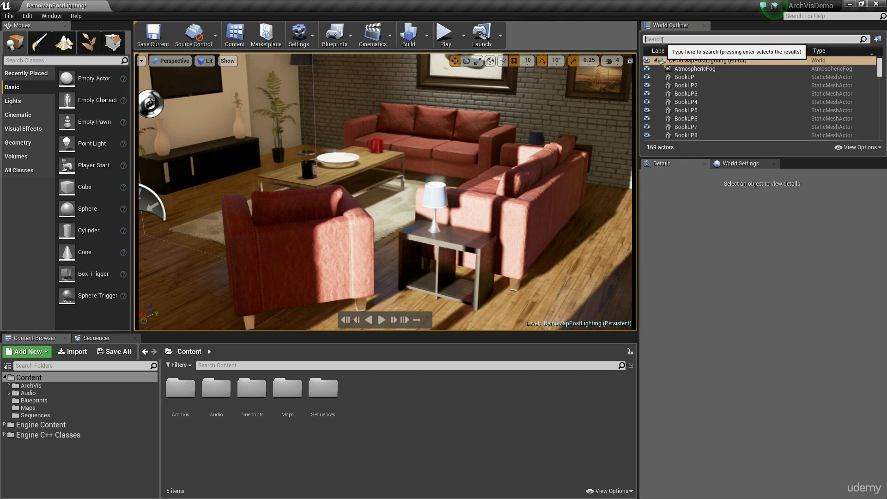
# Step: Find the SEQ_DemoMapCameraDemo actor by searching for "seq" and set it to Auto Play, Play Rate 0.75 and Loop Indefinitely
pyautogui.write('seq')
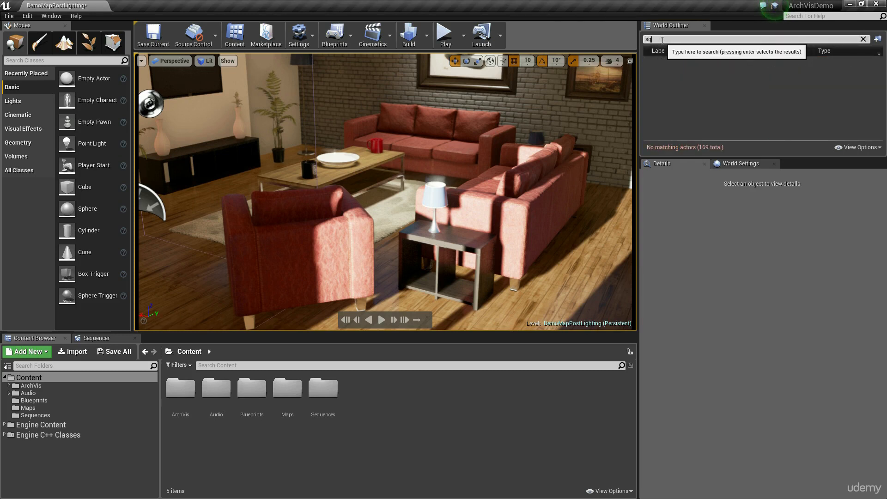
pyautogui.click(696, 70)
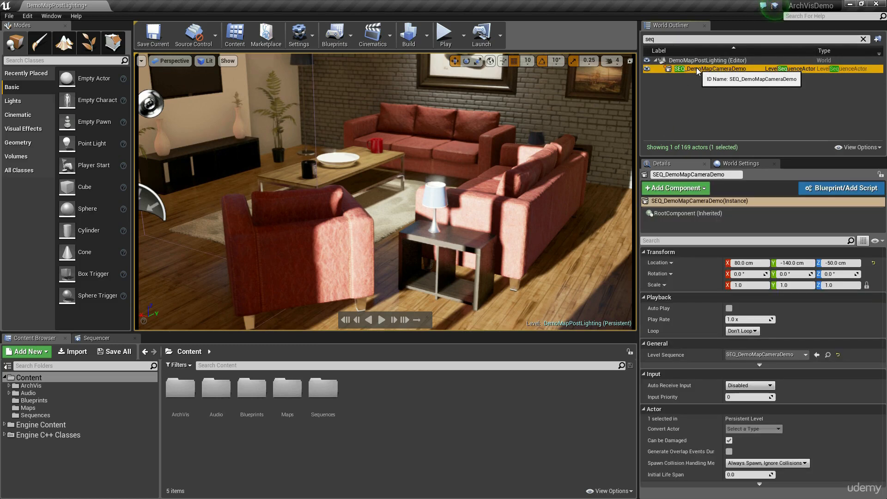
pyautogui.click(729, 309)
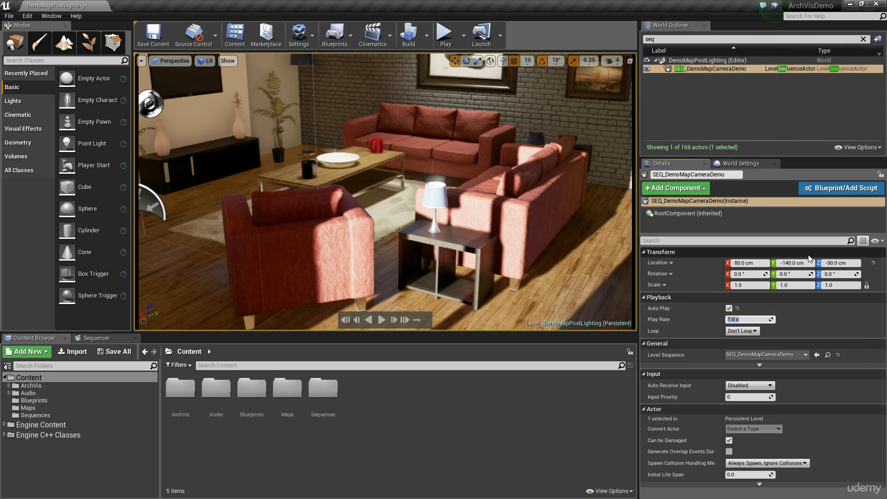
pyautogui.click(739, 332)
pyautogui.click(747, 344)
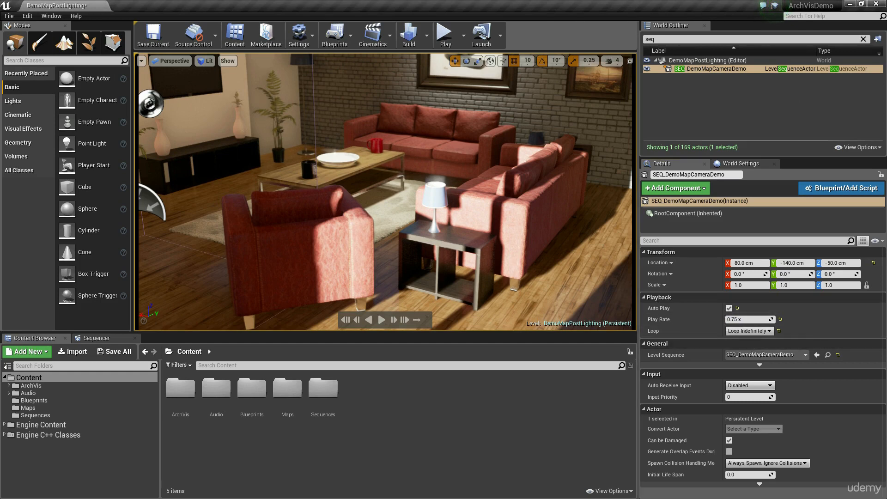
# Step: Run the level in the editor to check that the camera sequence starts by itself, and stop the simulation
pyautogui.click(437, 37)
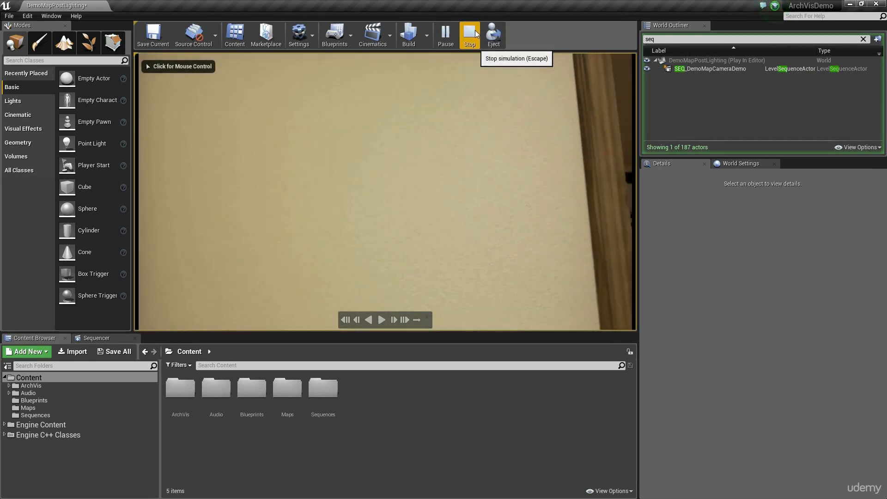
pyautogui.click(469, 33)
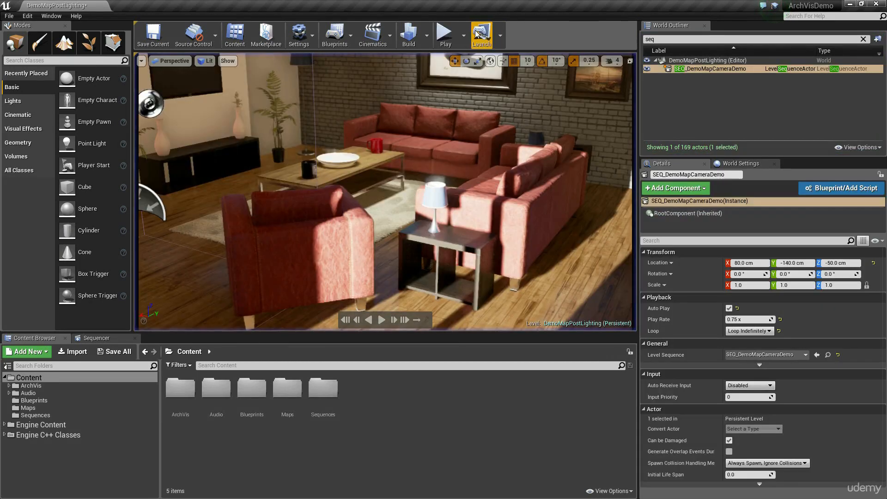